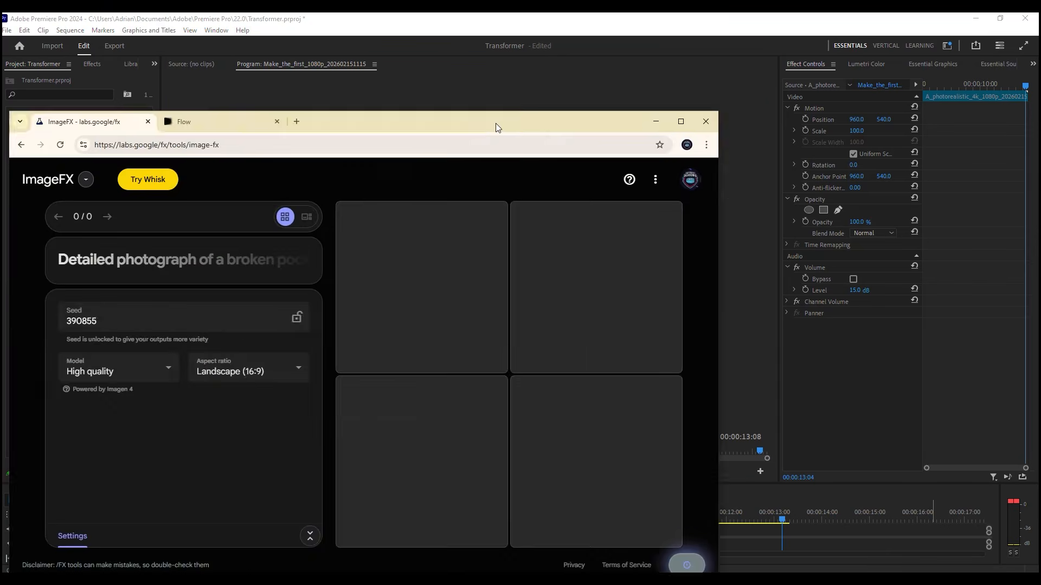
# Step: Maximize the browser window, check the Flow home page and return to ImageFX
pyautogui.moveTo(495, 123); pyautogui.dragTo(495, 14)
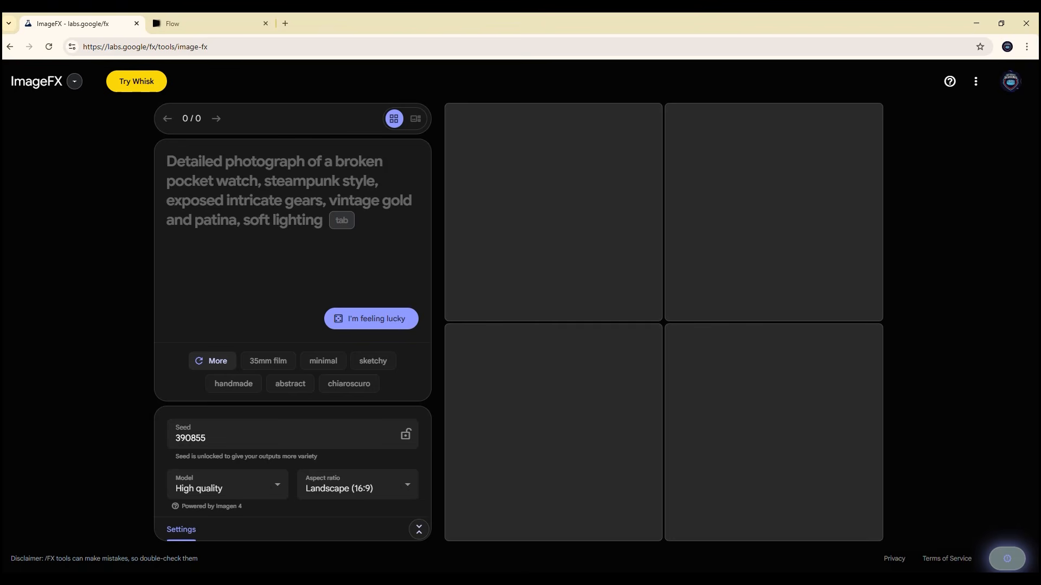
pyautogui.click(211, 23)
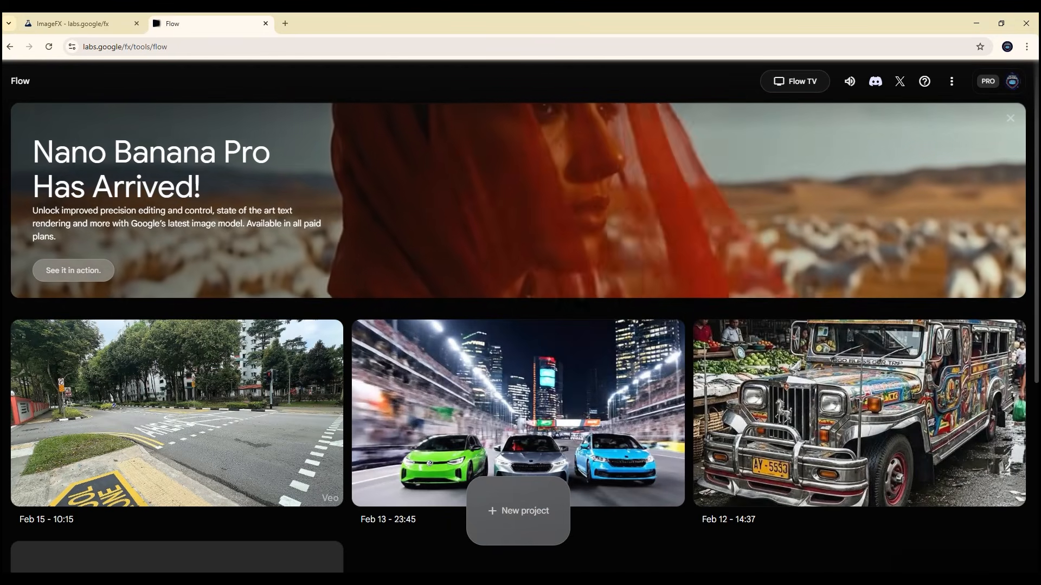
pyautogui.click(74, 23)
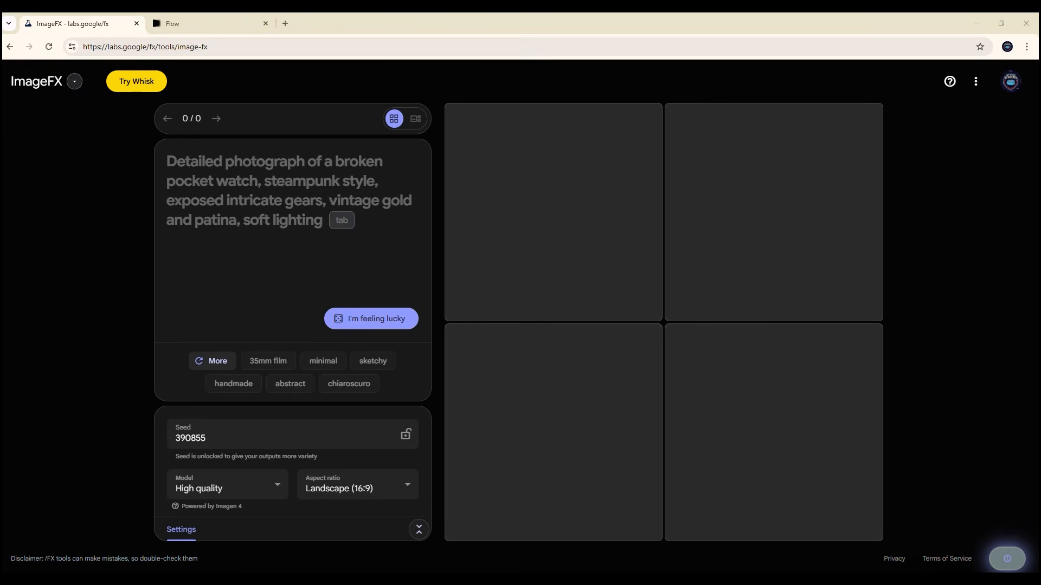
# Step: Create a new Flow project and set its generation mode to Frames to Video
pyautogui.click(211, 24)
pyautogui.click(518, 507)
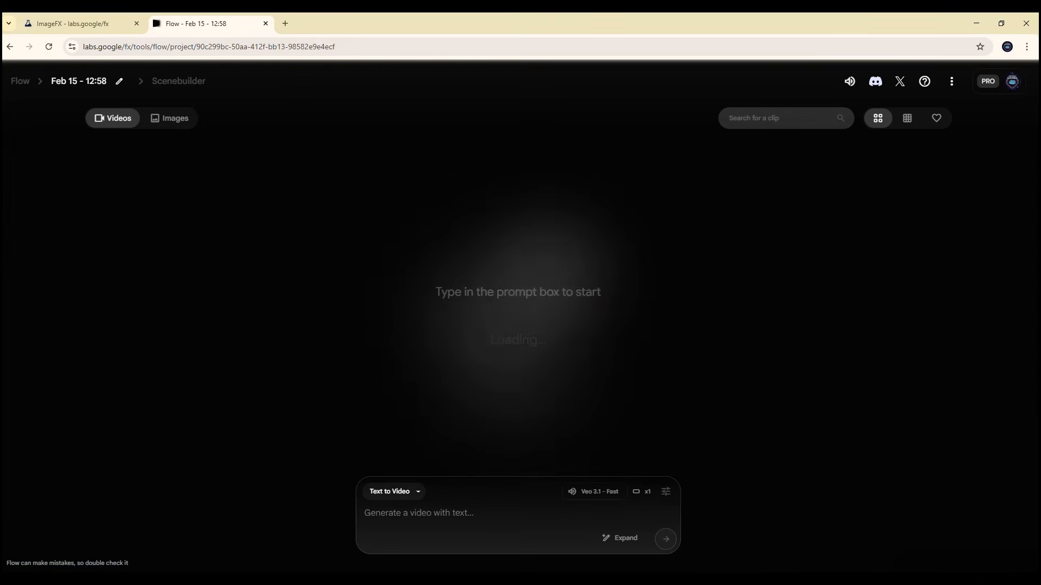
pyautogui.click(390, 491)
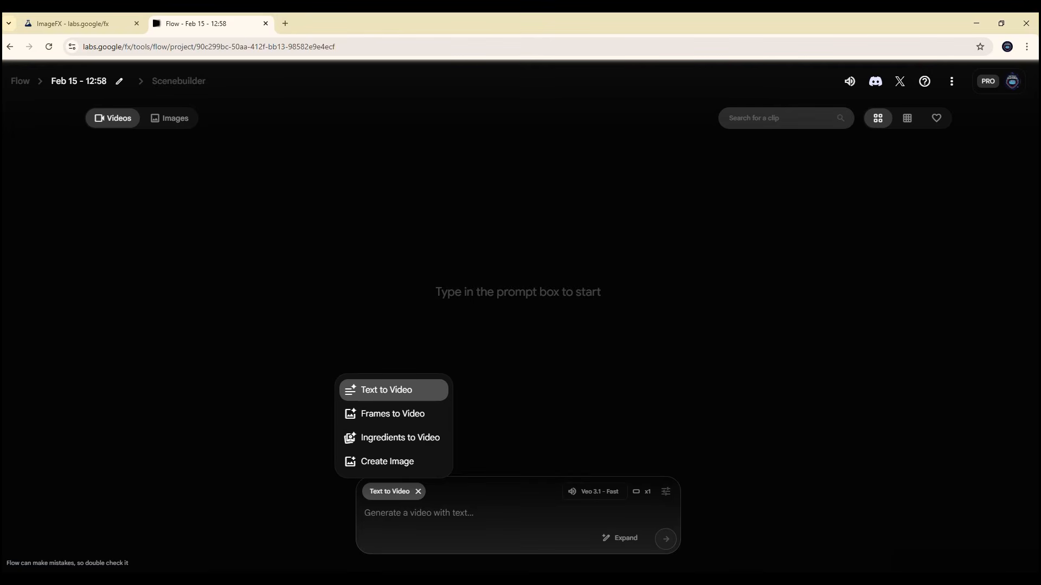
pyautogui.click(392, 414)
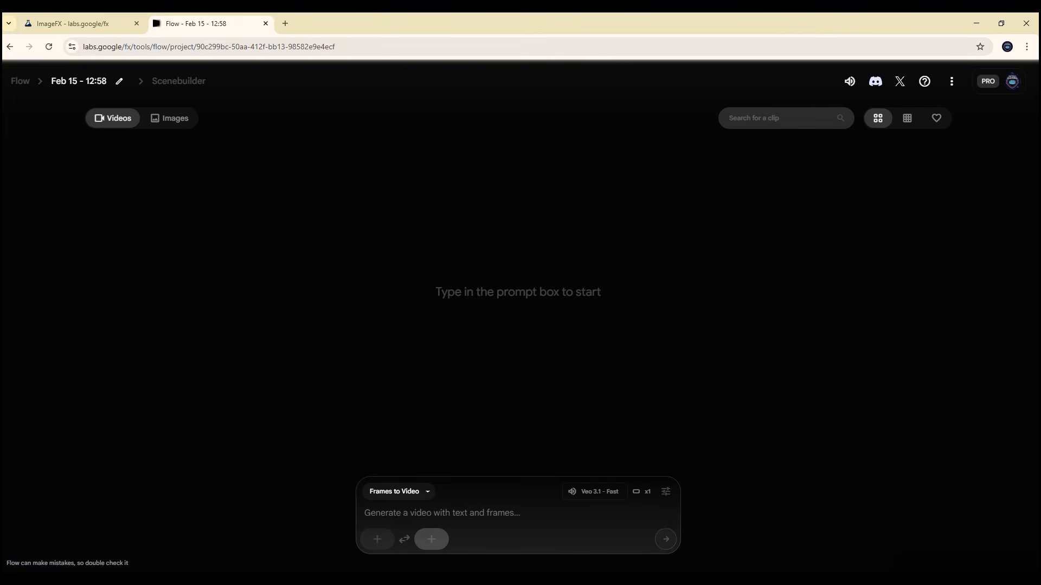
# Step: Enter the ImageFX prompt "A classic Philippine jeepney parked in Makati City, captured in cinematic"
pyautogui.click(76, 23)
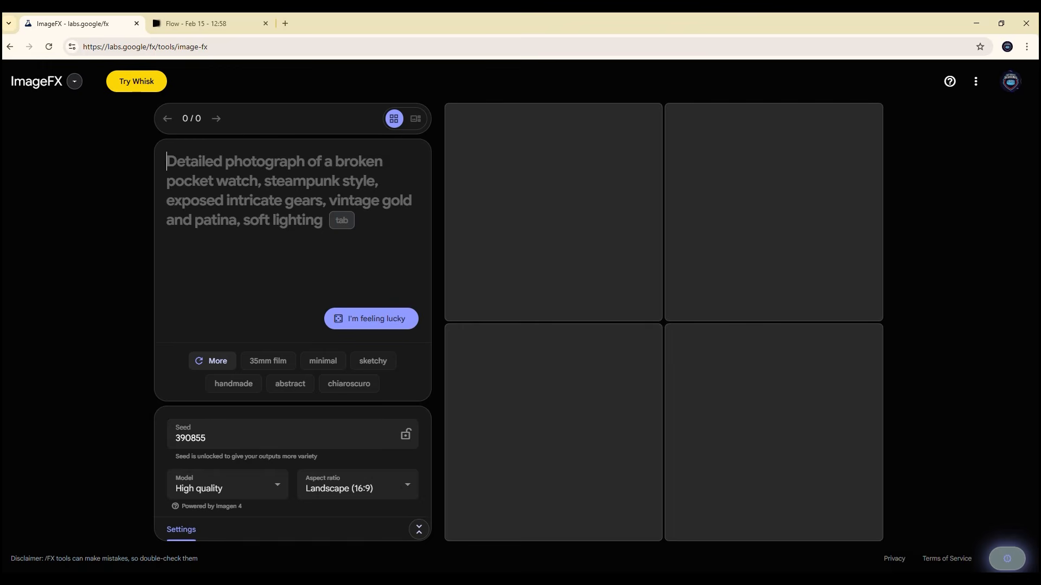
pyautogui.write('A class')
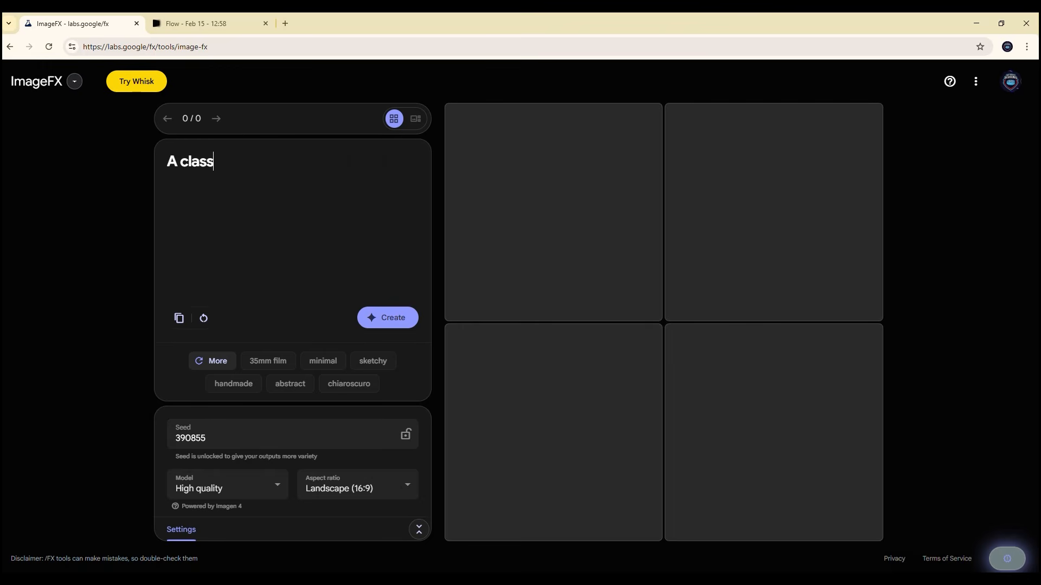
pyautogui.write('ic Philippine j')
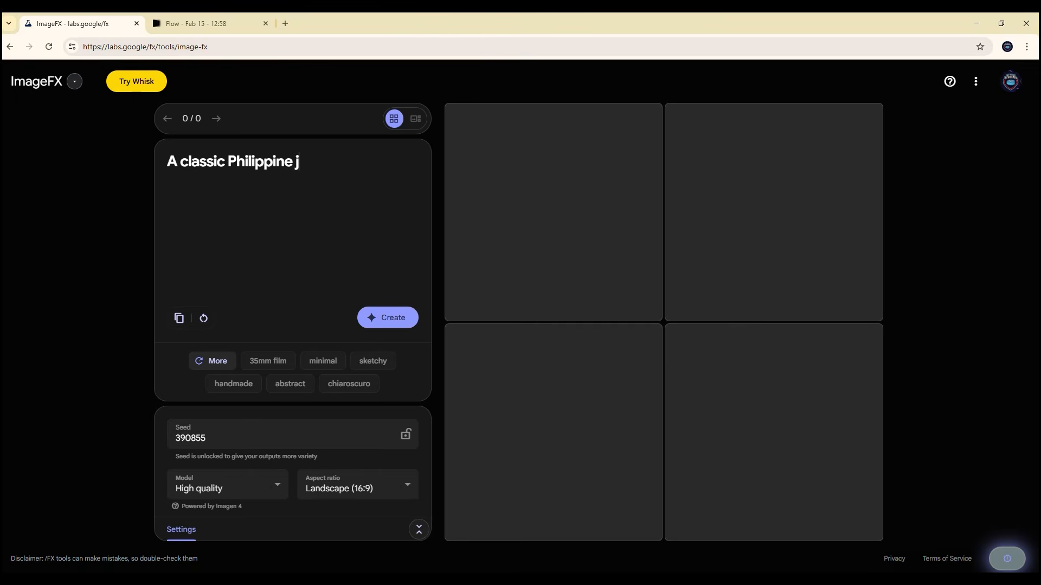
pyautogui.write('eepney parke')
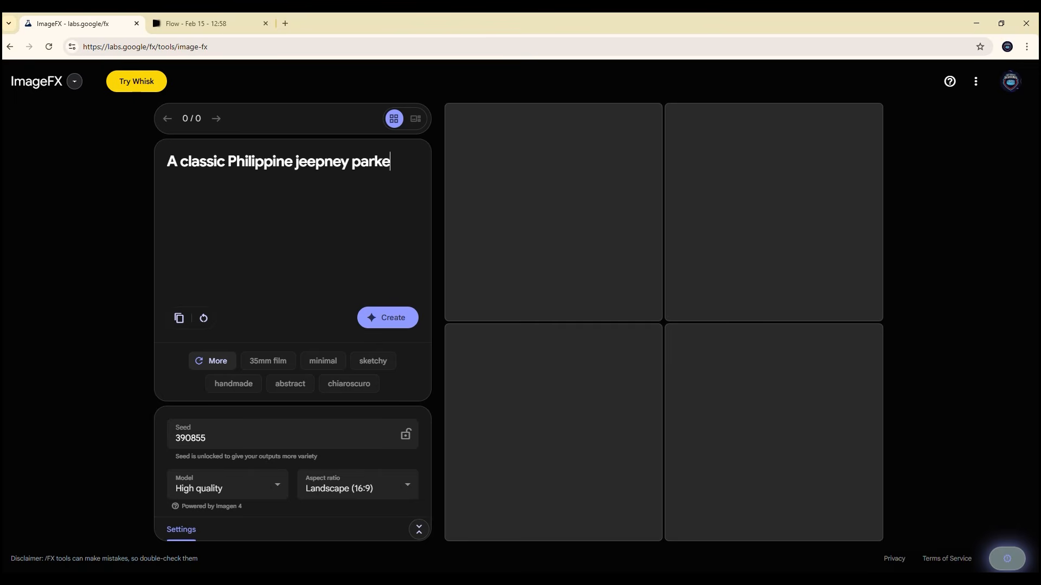
pyautogui.write('d in Makati')
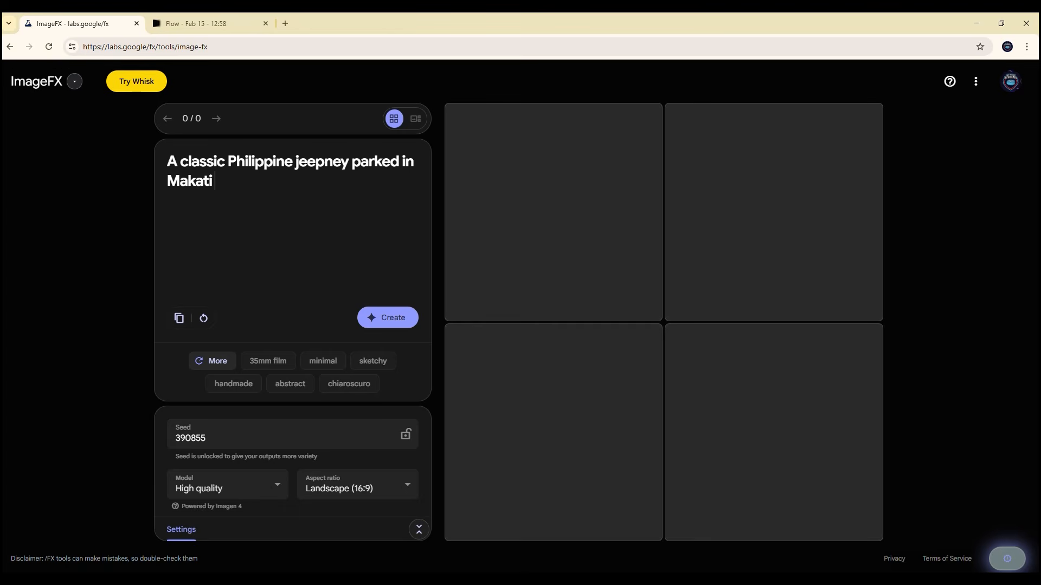
pyautogui.write(' City, capt')
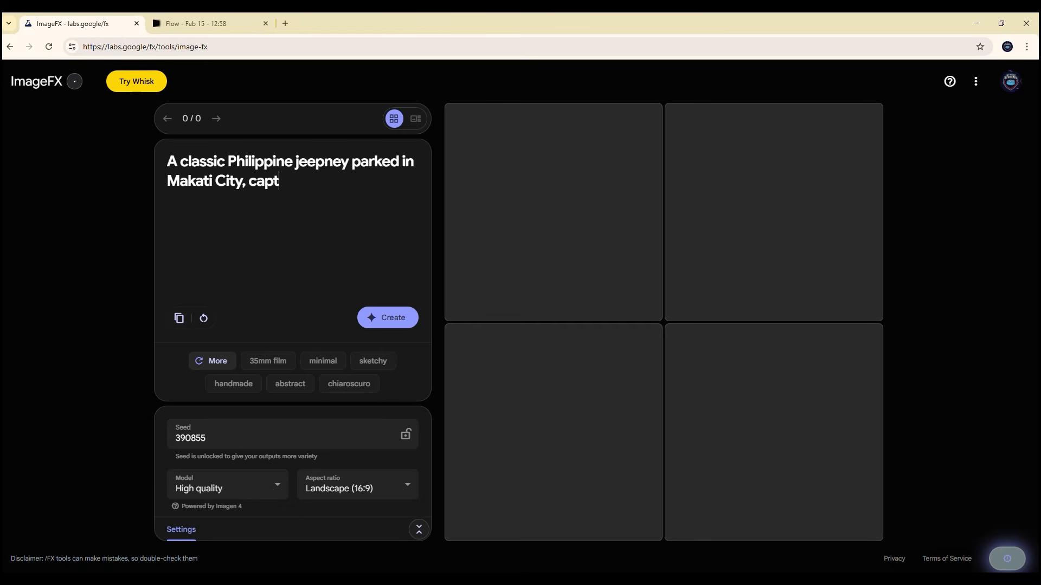
pyautogui.write('ured in cinema')
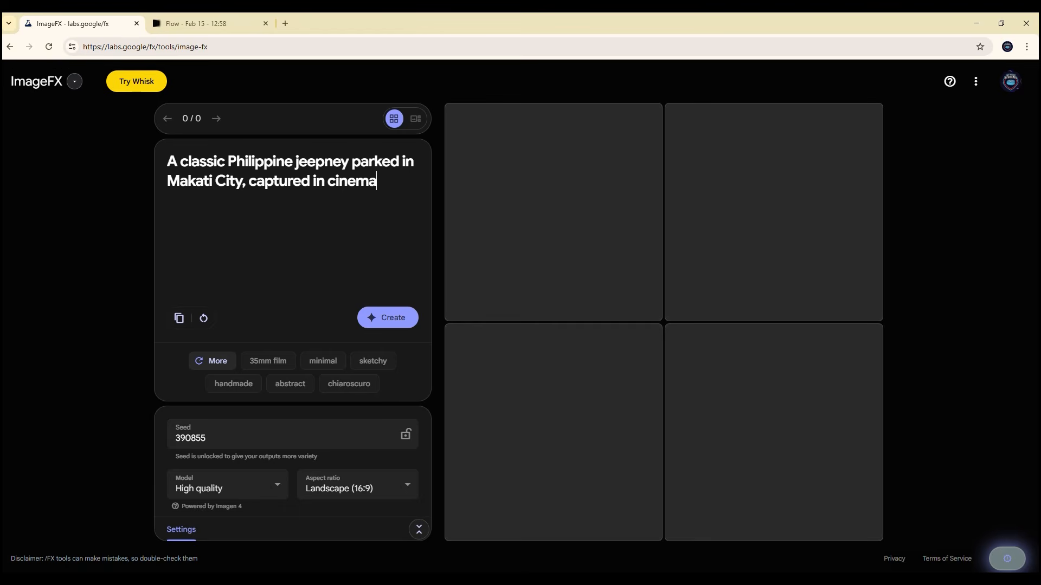
pyautogui.write('tic')
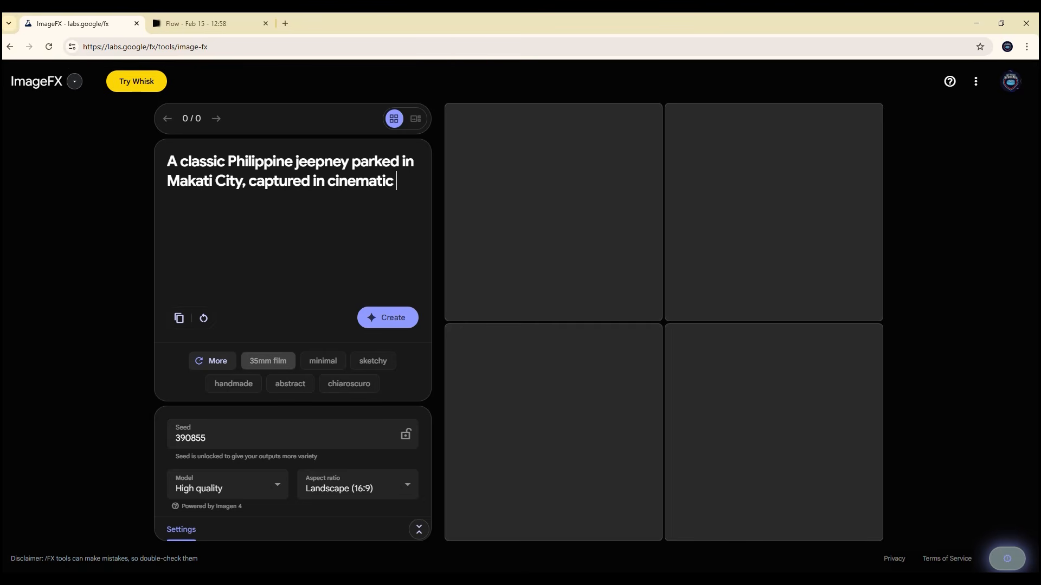
# Step: Append the suggested 35mm film style and the words "front view" to the prompt, and generate the images
pyautogui.click(268, 361)
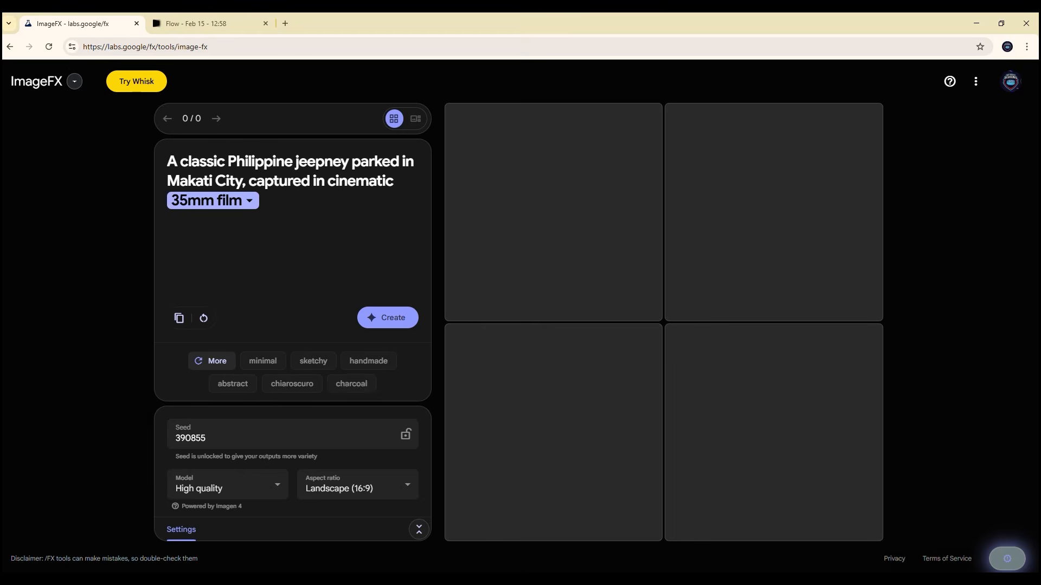
pyautogui.write('front view')
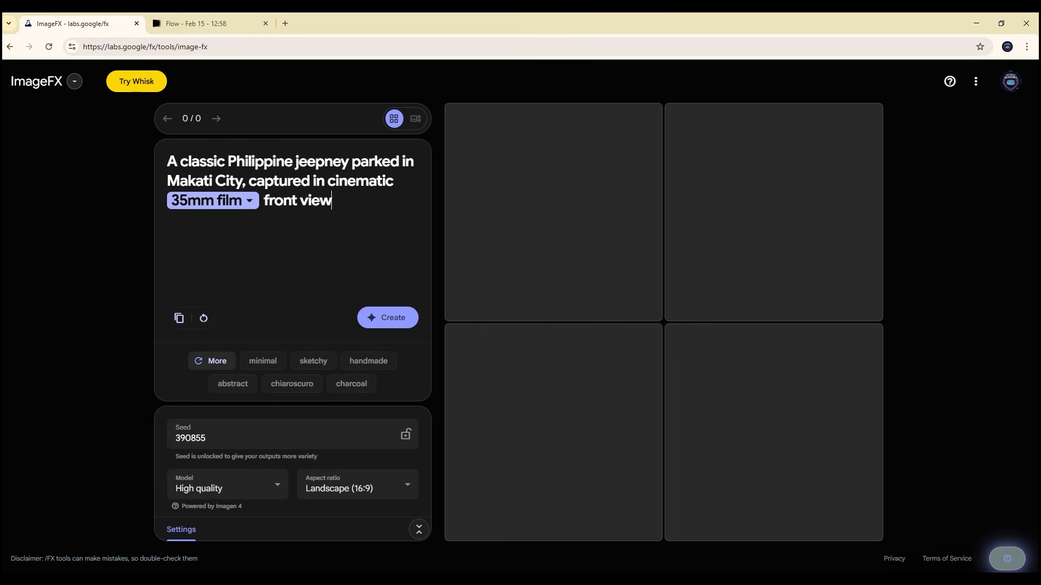
pyautogui.press('Return')
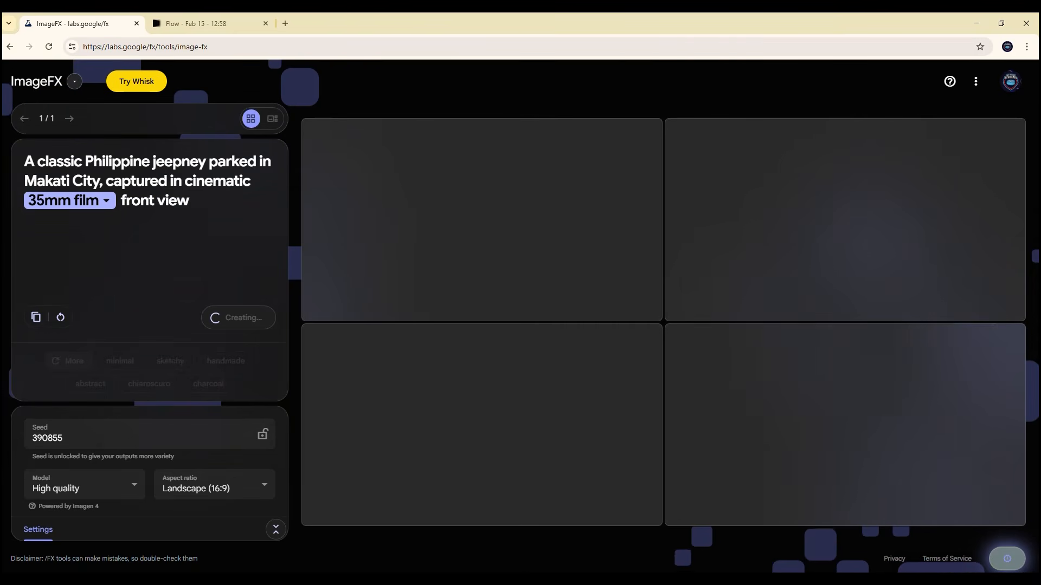
# Step: Set the aspect ratio to Mobile portrait (3:4) and generate the jeepney images again
pyautogui.click(214, 484)
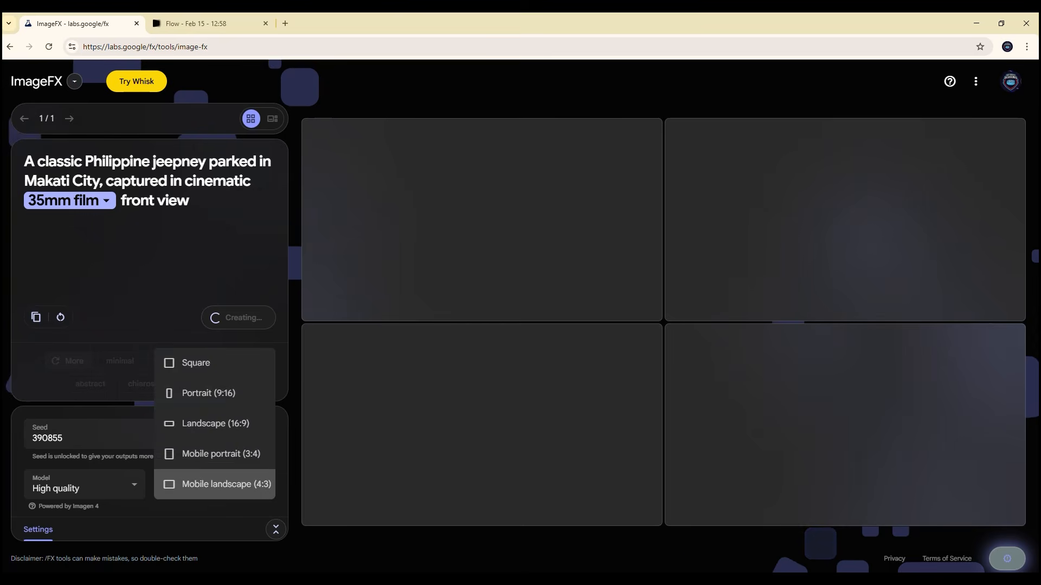
pyautogui.click(216, 423)
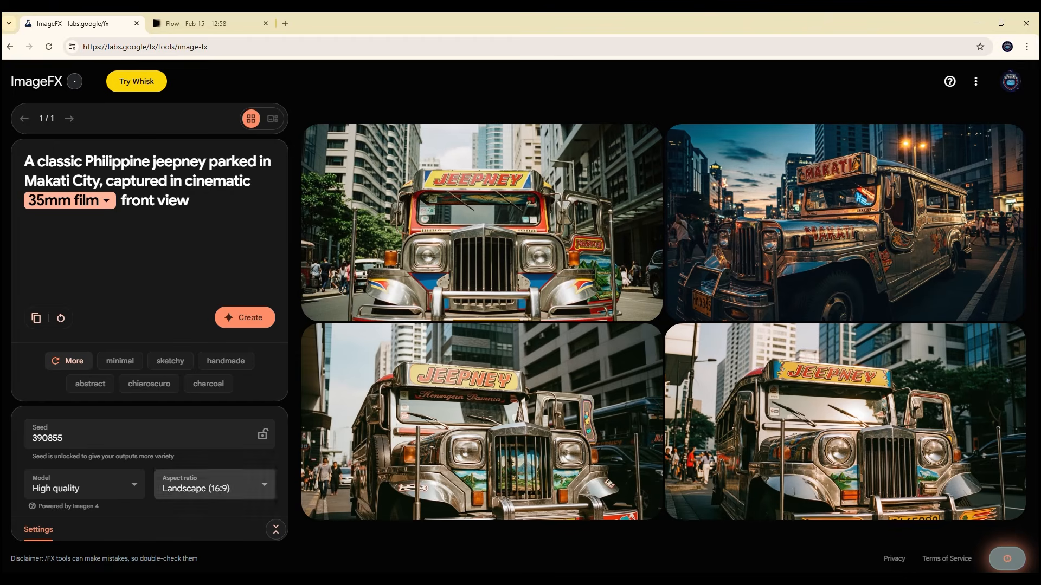
pyautogui.click(215, 485)
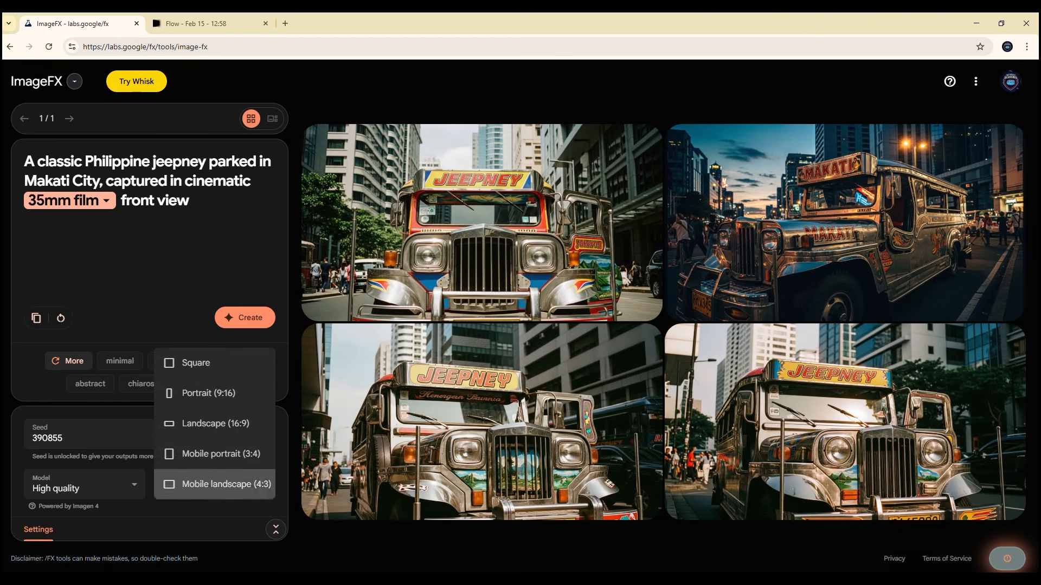
pyautogui.click(216, 454)
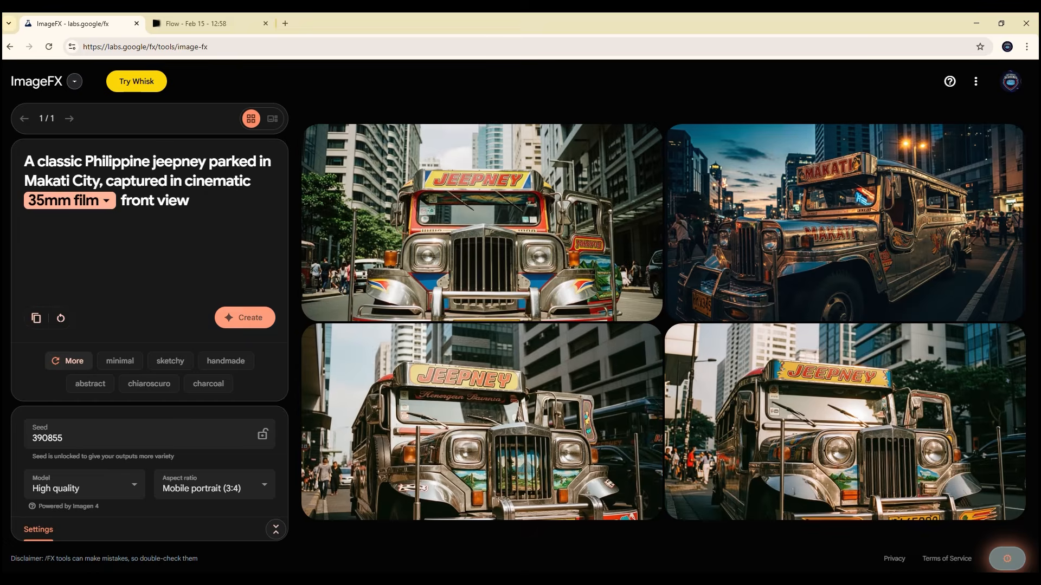
pyautogui.click(245, 317)
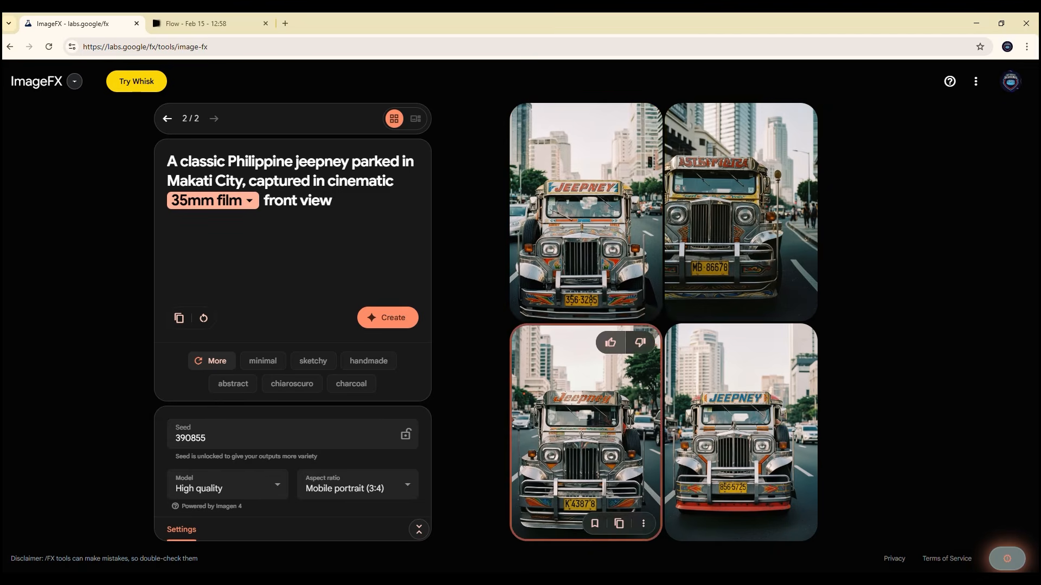
# Step: Open the fourth portrait image, the jeepney with blue JEEPNEY lettering and red bumper, and download it
pyautogui.click(586, 433)
pyautogui.click(713, 520)
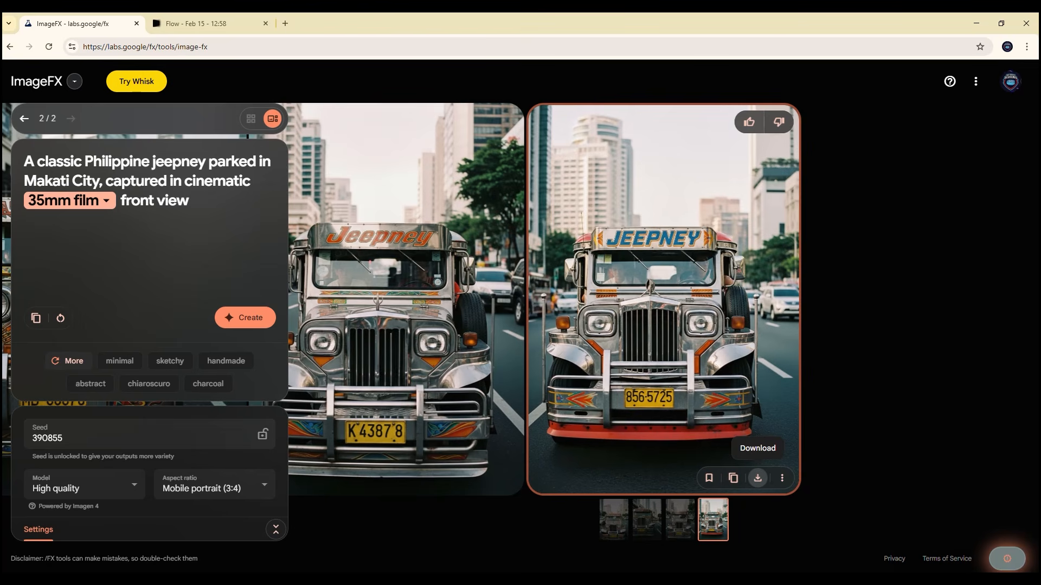
pyautogui.click(758, 478)
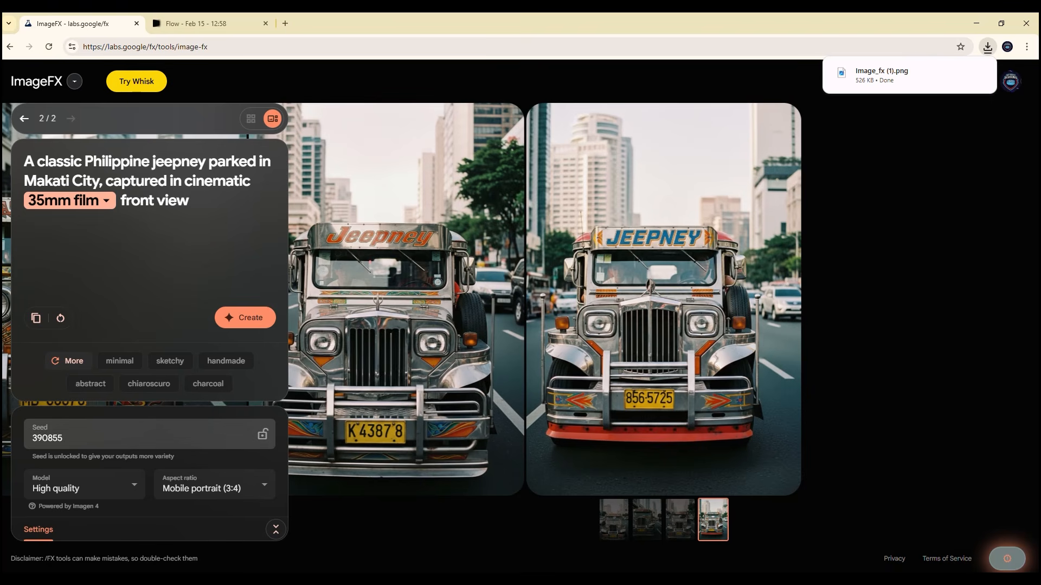
# Step: Browse the other generated jeepneys, return to the fourth image and lock the seed
pyautogui.scroll(5, 663, 299)
pyautogui.scroll(2, 664, 299)
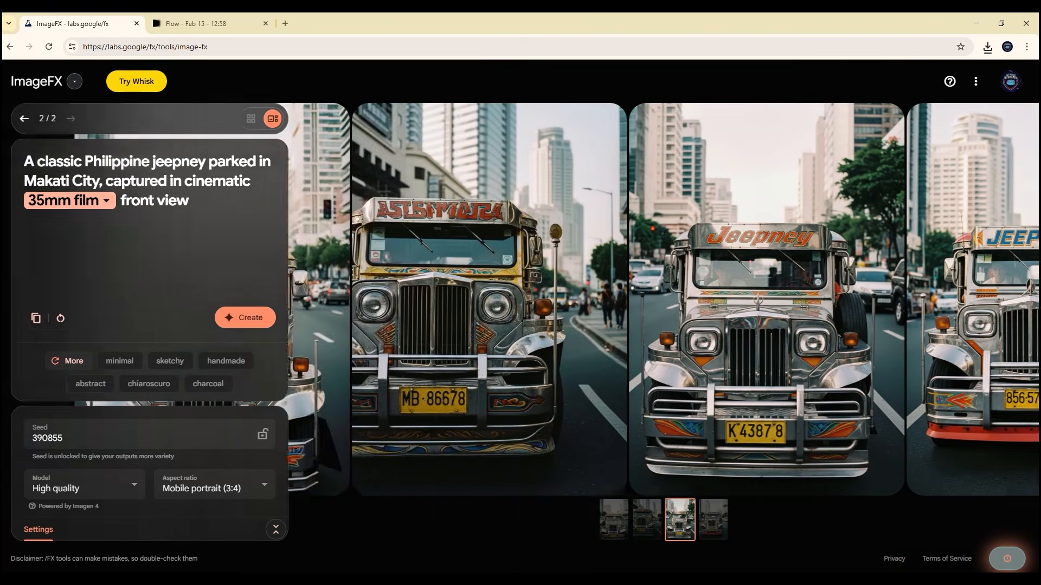
pyautogui.scroll(-4, 663, 300)
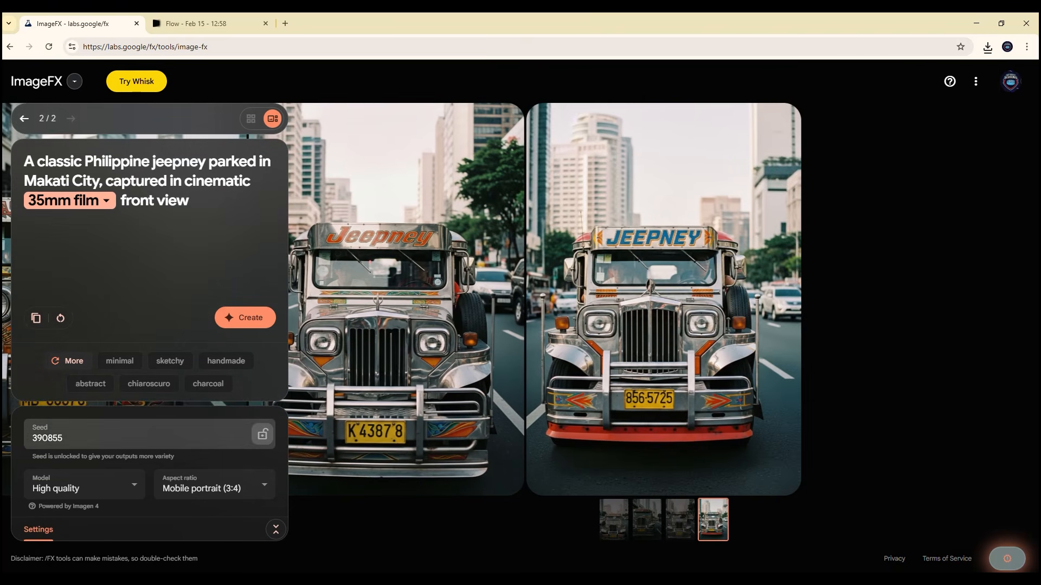
pyautogui.click(262, 434)
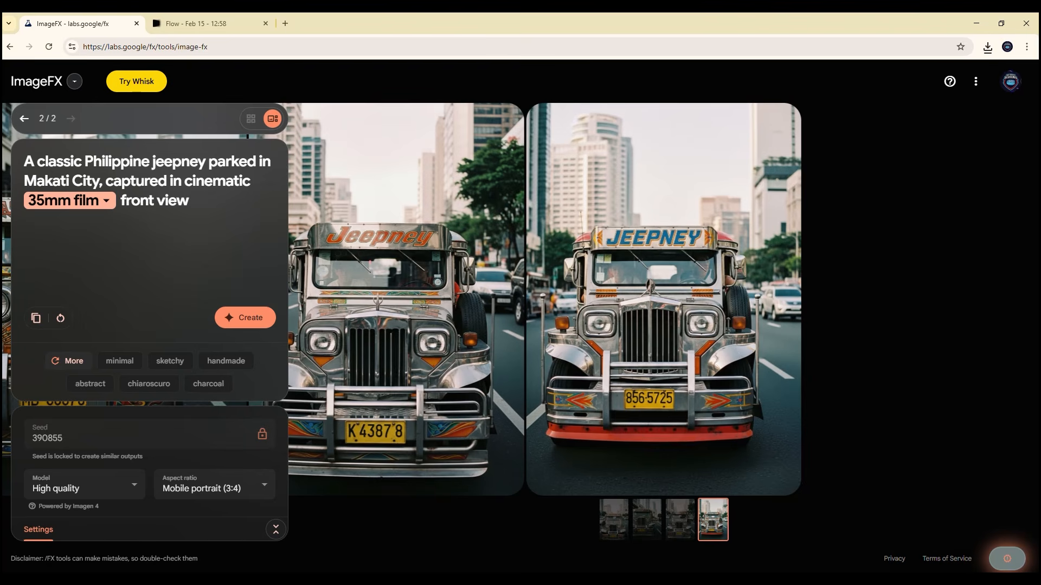
# Step: Replace the existing prompt with "A classic Philippine Jeepney inspired transformer robot full body standing in Makati"
pyautogui.moveTo(189, 201); pyautogui.dragTo(56, 162)
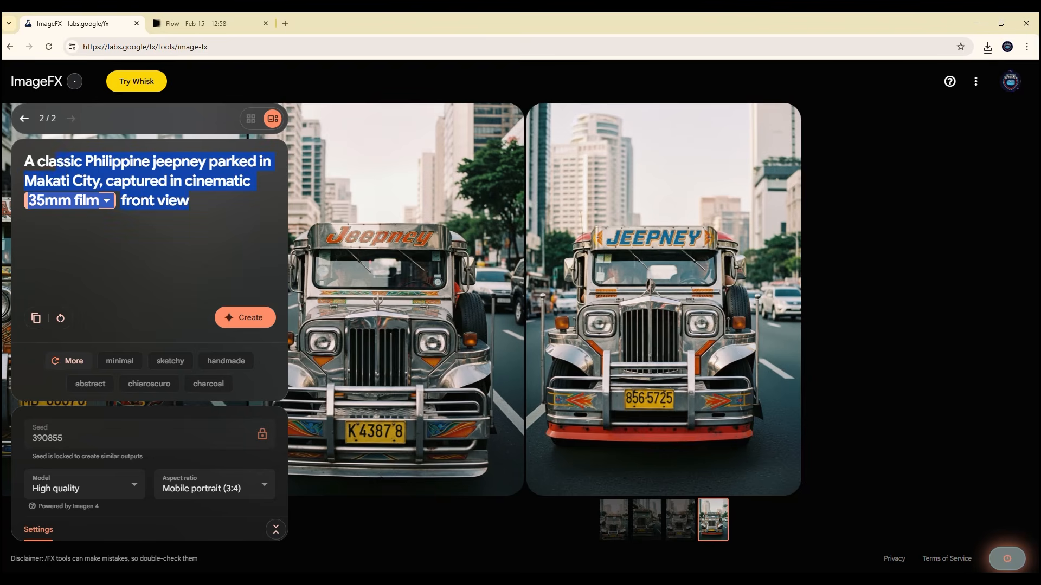
pyautogui.press('BackSpace')
pyautogui.press('BackSpace')
pyautogui.press('BackSpace')
pyautogui.press('BackSpace')
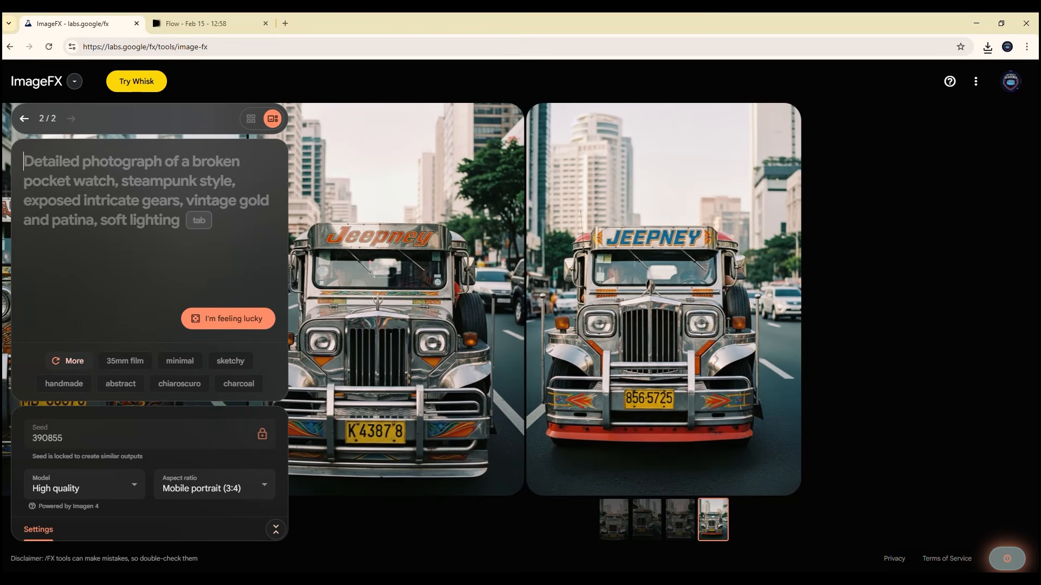
pyautogui.write('A c')
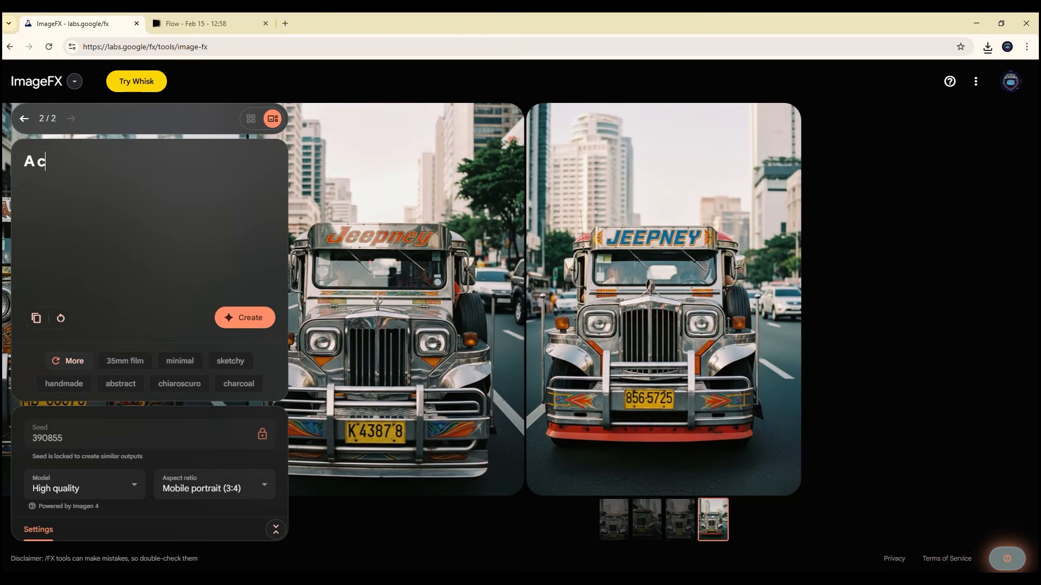
pyautogui.write('lassic Phili')
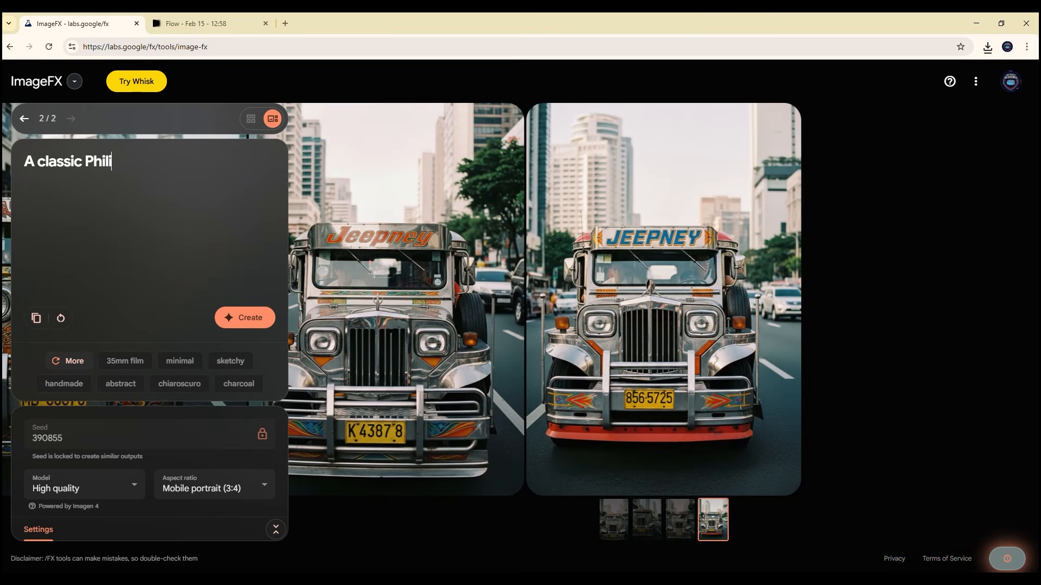
pyautogui.write('ppine Jeepne')
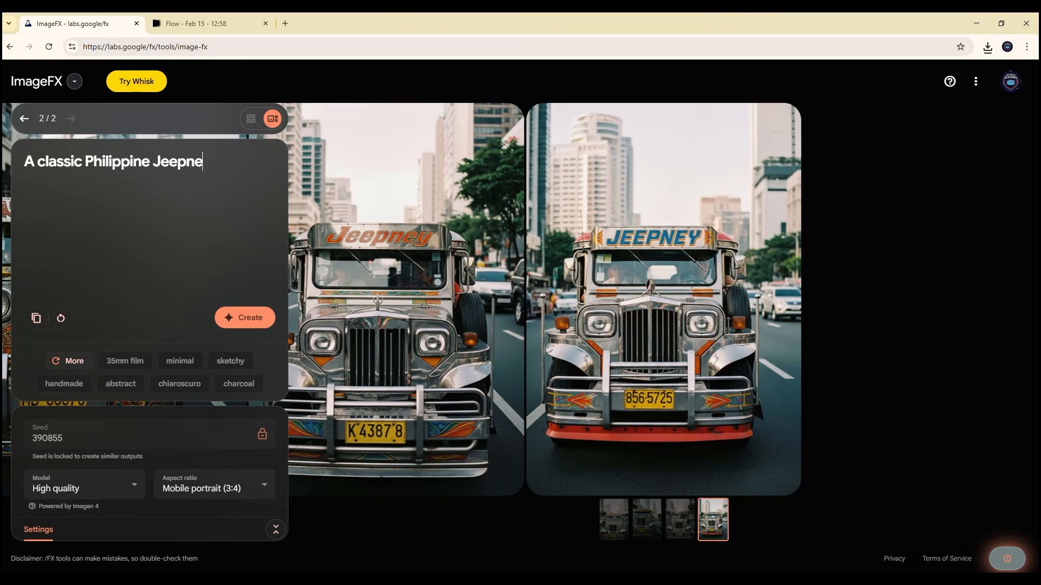
pyautogui.write('y inspired transf')
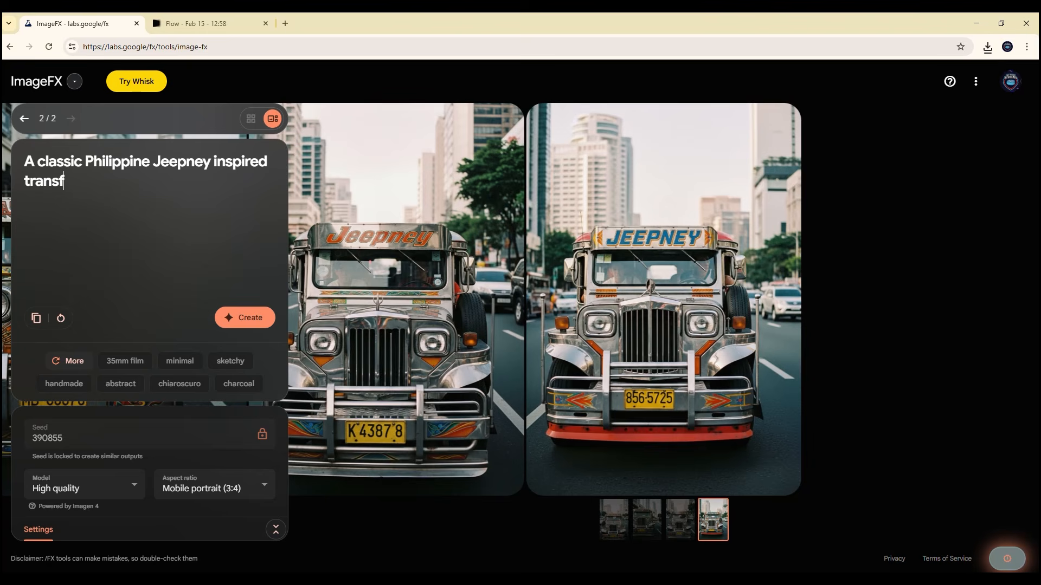
pyautogui.write('ormer robot full b')
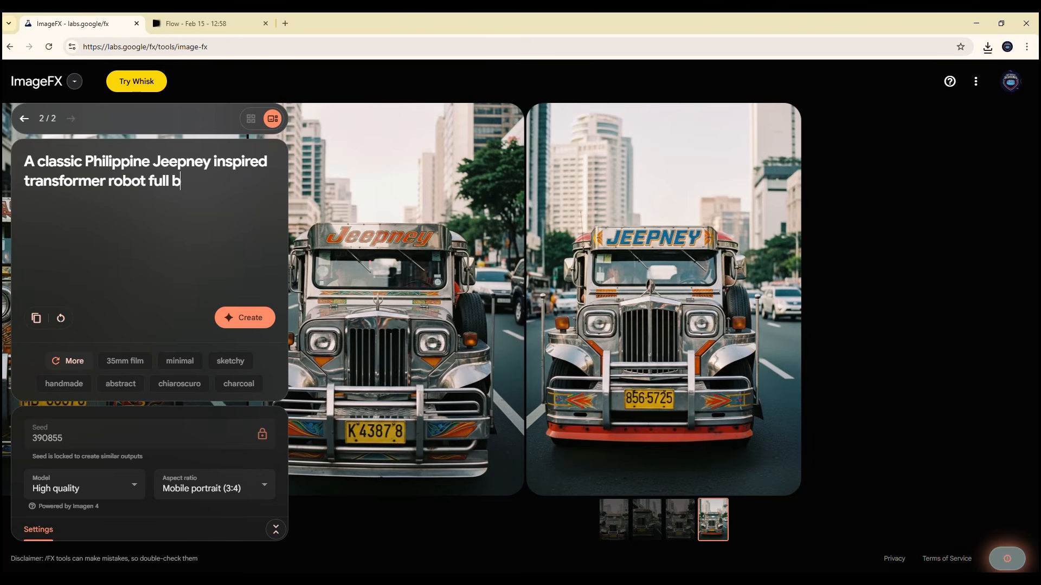
pyautogui.write('ody sta')
pyautogui.press('BackSpace')
pyautogui.write('andinfg')
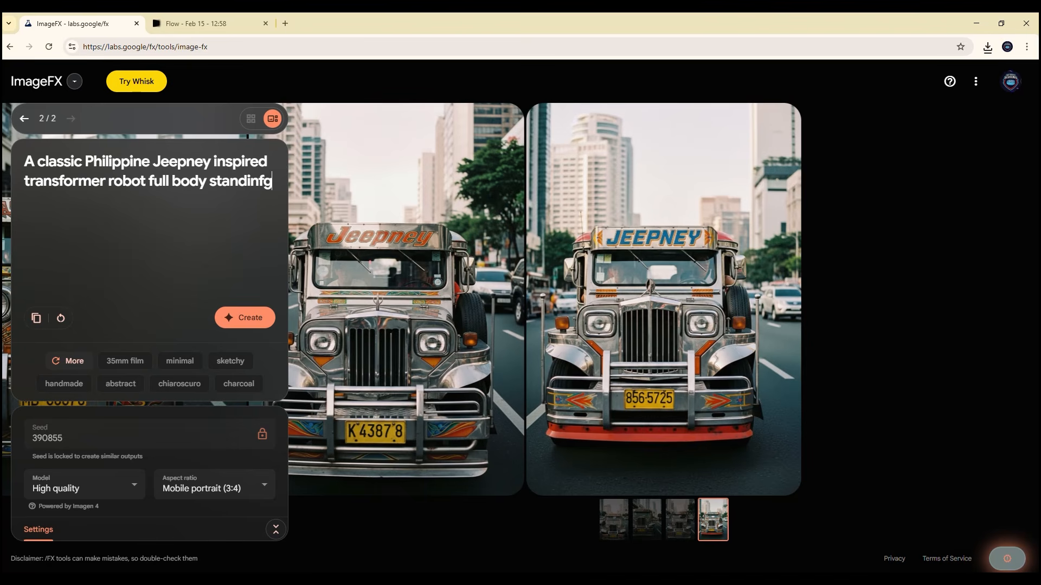
pyautogui.press('BackSpace')
pyautogui.press('BackSpace')
pyautogui.write('g in Makati')
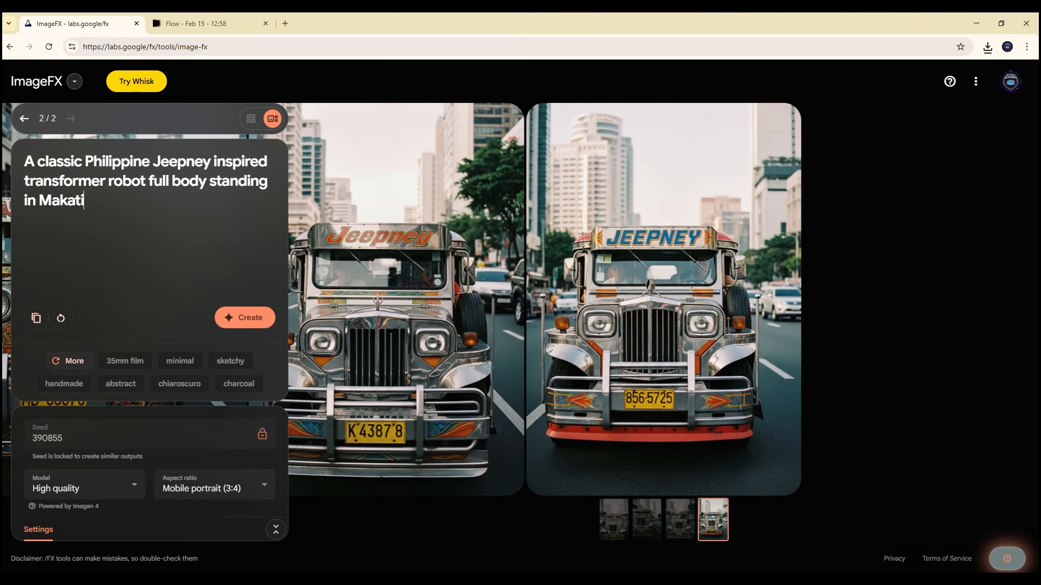
pyautogui.write(' Citym,')
# Step: Continue the prompt with "City, captured in", the suggested 35mm film style and "front view", and generate the images
pyautogui.press('BackSpace')
pyautogui.write('m')
pyautogui.press('BackSpace')
pyautogui.write(', captured in')
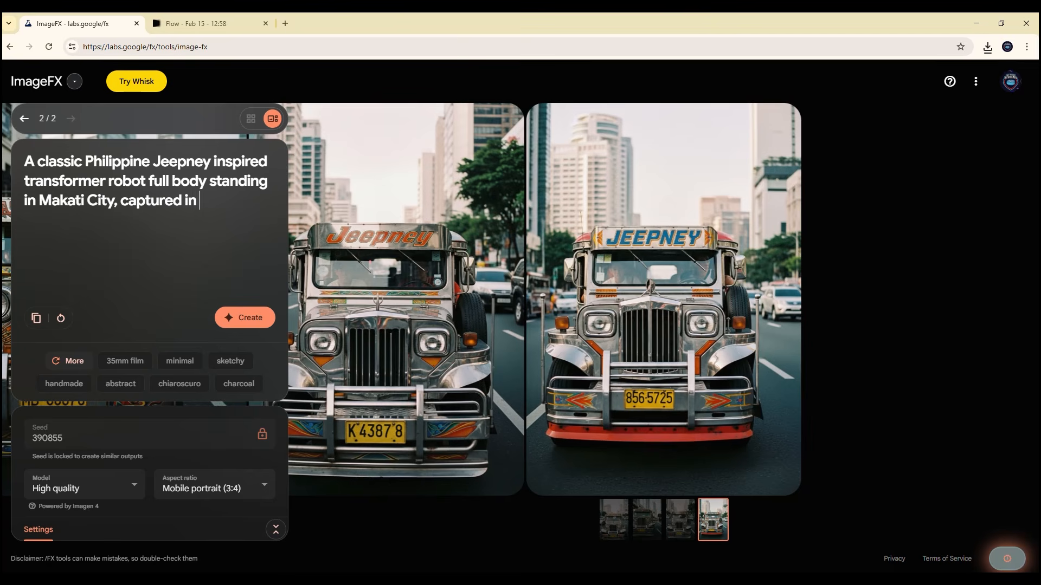
pyautogui.click(125, 361)
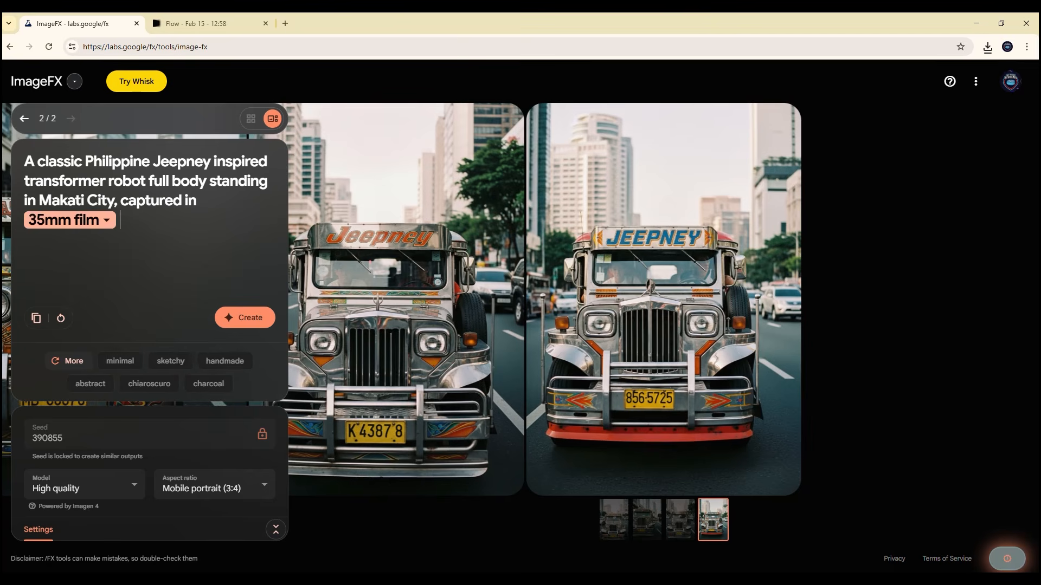
pyautogui.write('front view')
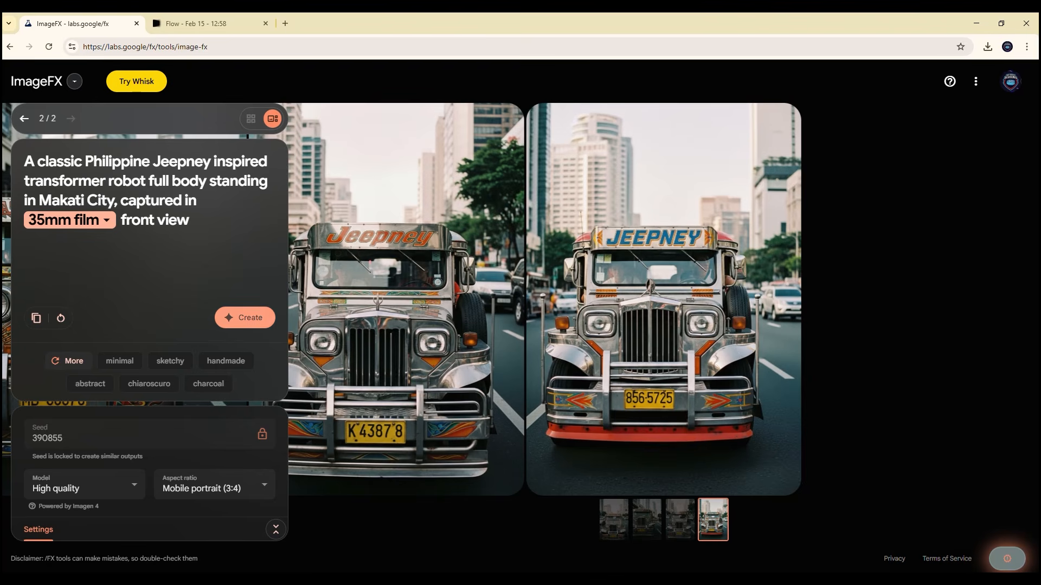
pyautogui.click(245, 317)
# Step: Open the downloaded Image_fx (1).png from the recent downloads and inspect the jeepney up close
pyautogui.click(987, 46)
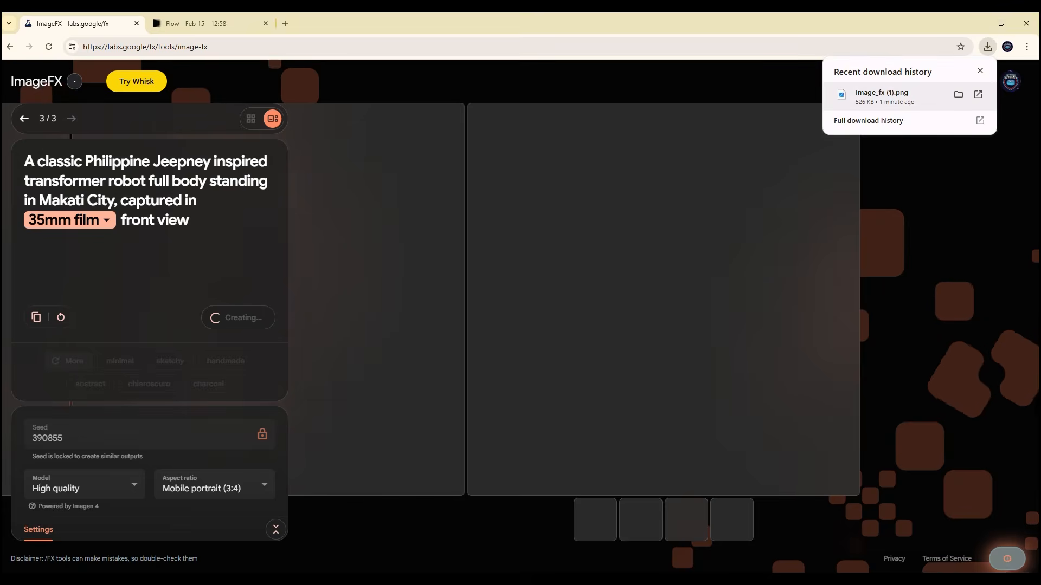
pyautogui.click(881, 95)
pyautogui.scroll(5, 431, 331)
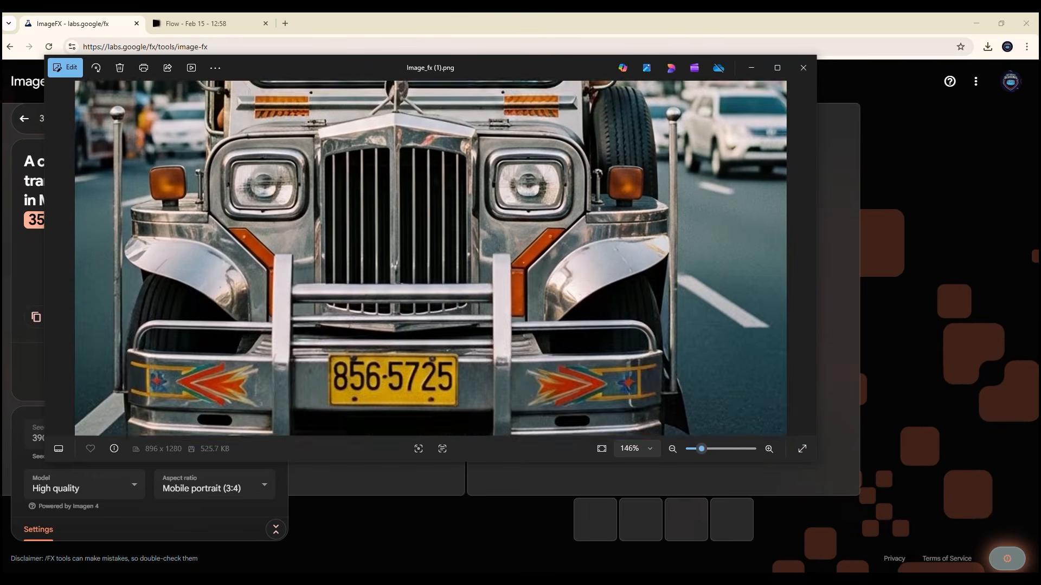
pyautogui.moveTo(431, 163); pyautogui.dragTo(431, 320)
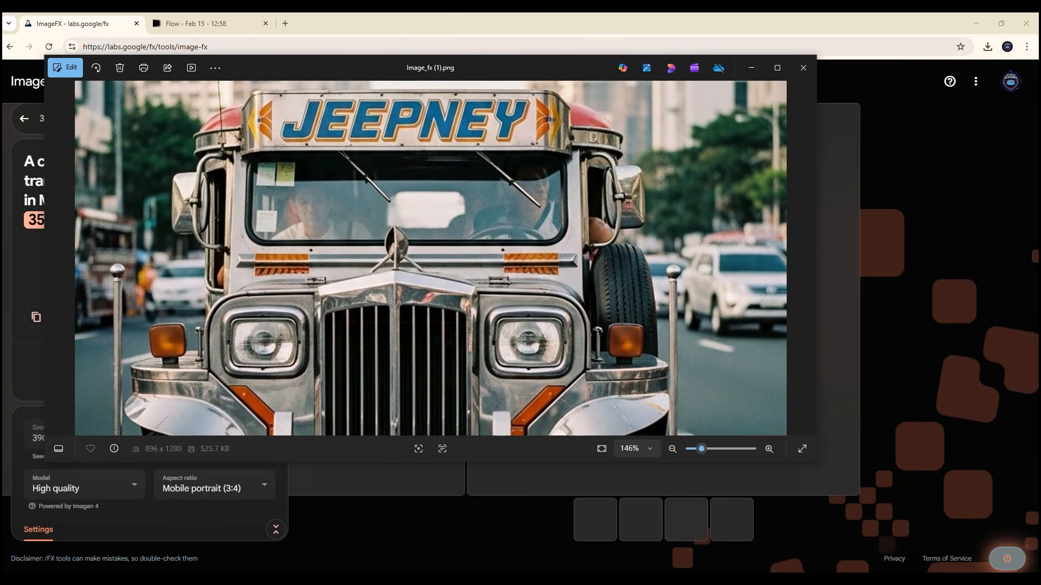
pyautogui.click(751, 68)
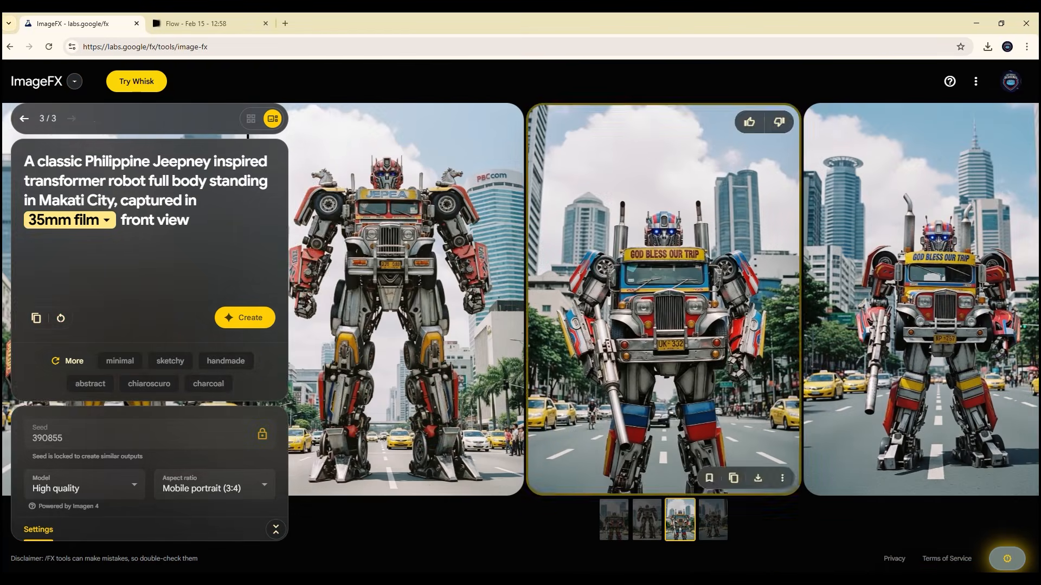
# Step: Browse the generated transformer robots and generate another set with the same prompt and locked seed
pyautogui.moveTo(664, 303)
pyautogui.mouseDown()
pyautogui.moveTo(605, 304)
pyautogui.moveTo(751, 304)
pyautogui.moveTo(371, 304)
pyautogui.moveTo(661, 304)
pyautogui.mouseUp()
pyautogui.moveTo(597, 304)
pyautogui.mouseDown()
pyautogui.moveTo(941, 303)
pyautogui.moveTo(580, 304)
pyautogui.mouseUp()
pyautogui.moveTo(705, 303); pyautogui.dragTo(1001, 325)
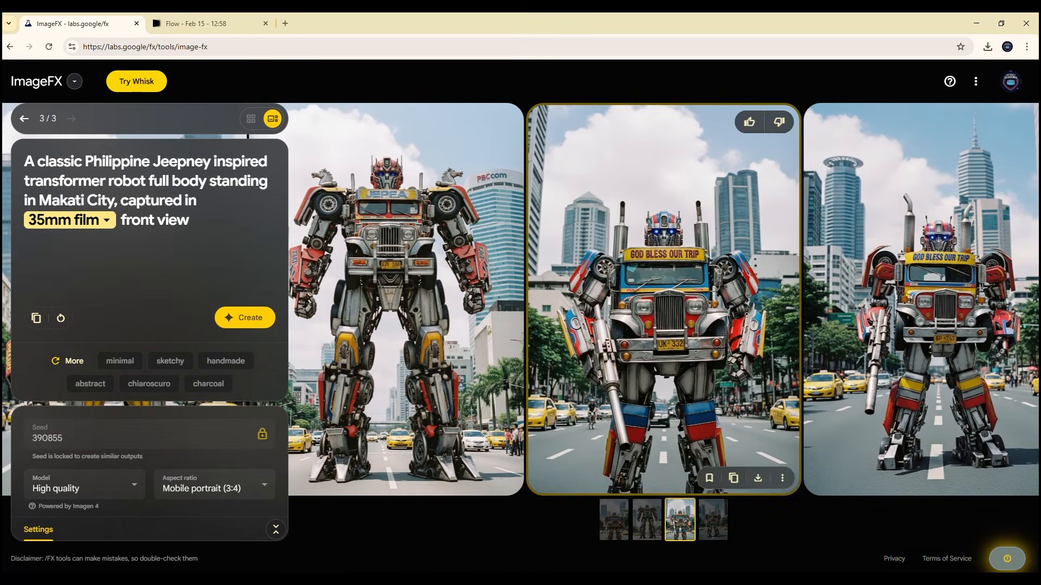
pyautogui.moveTo(612, 315); pyautogui.dragTo(653, 314)
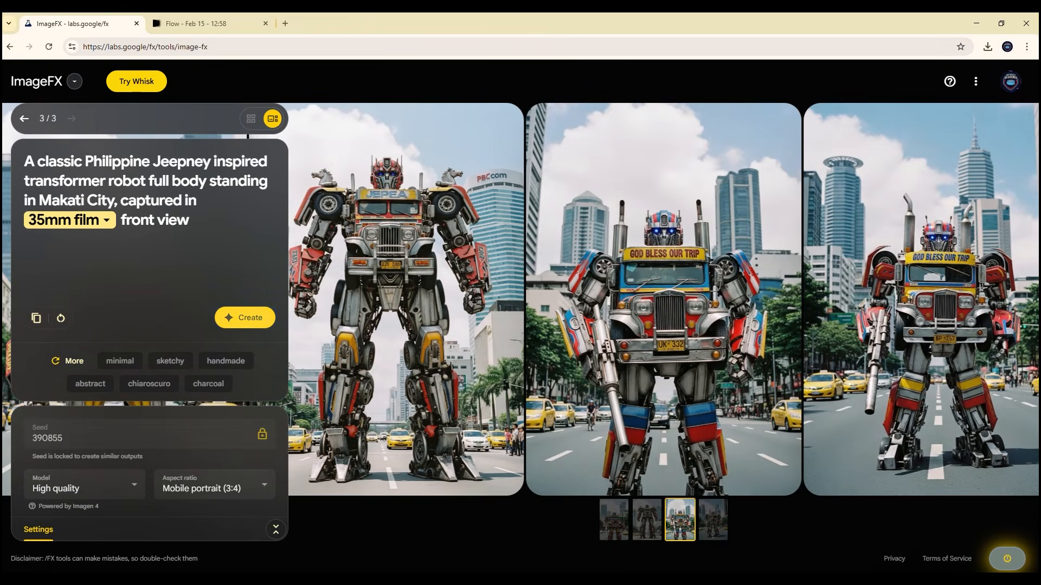
pyautogui.click(250, 319)
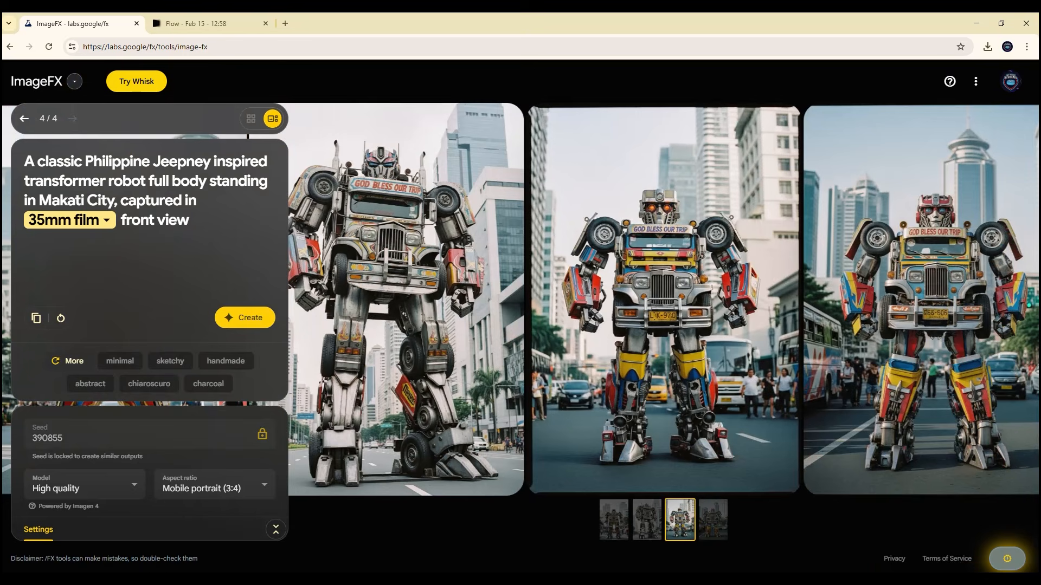
# Step: Look through the new robot images and download the fourth one, the robot standing before the tall pointed tower
pyautogui.click(1010, 81)
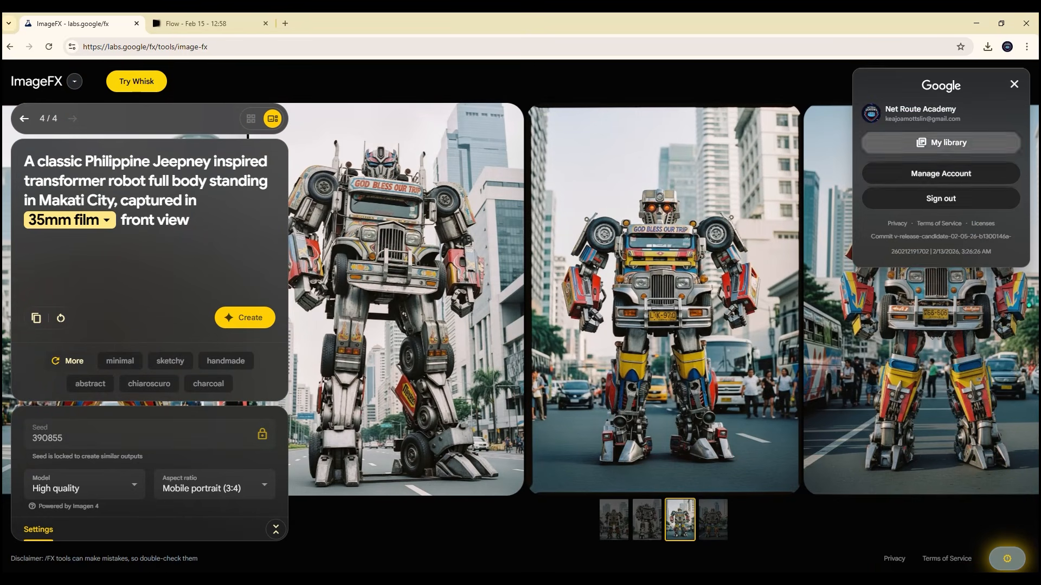
pyautogui.click(1013, 83)
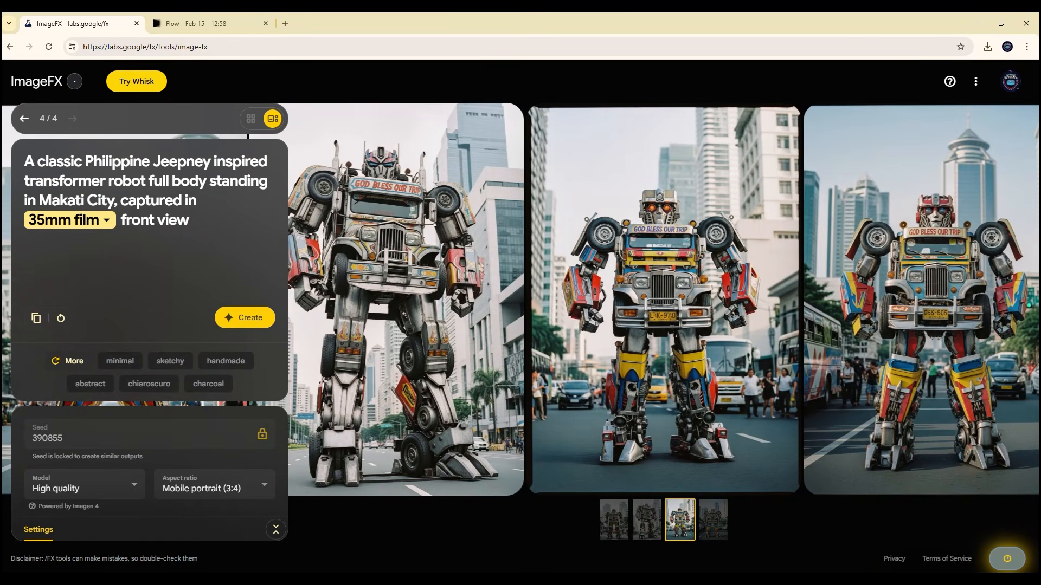
pyautogui.hscroll(-6, 664, 302)
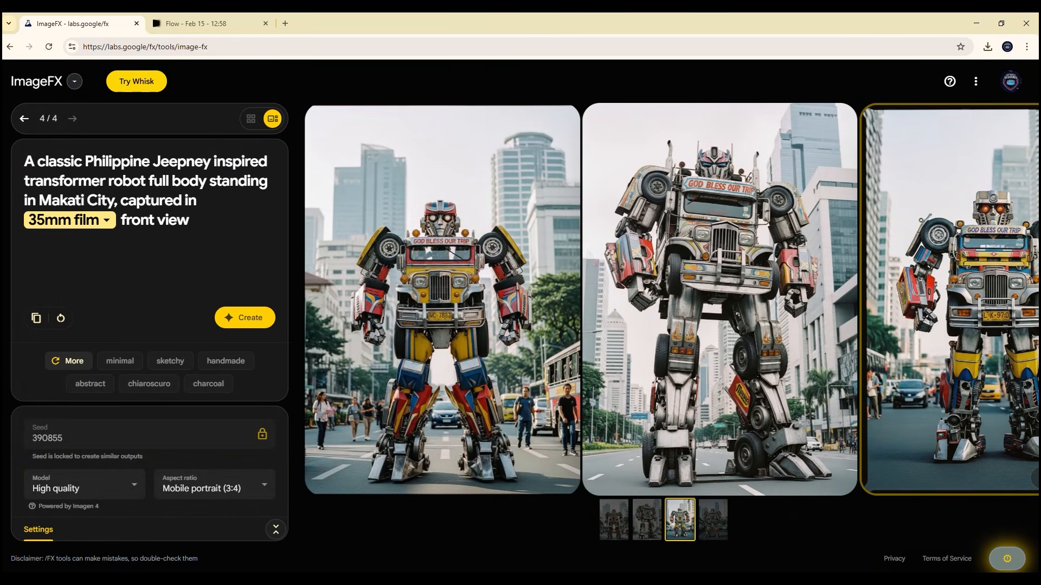
pyautogui.hscroll(8, 664, 301)
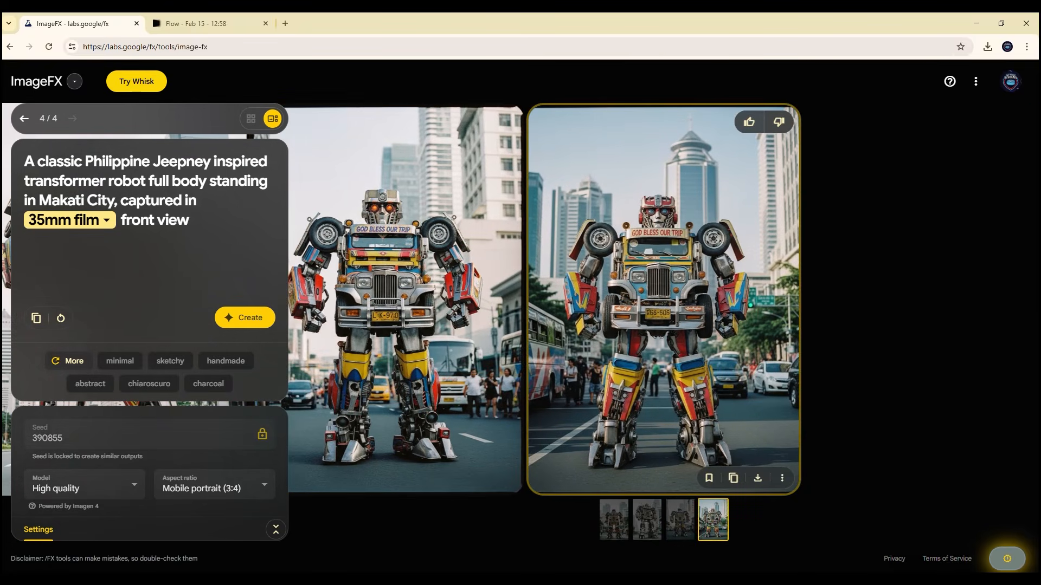
pyautogui.click(758, 477)
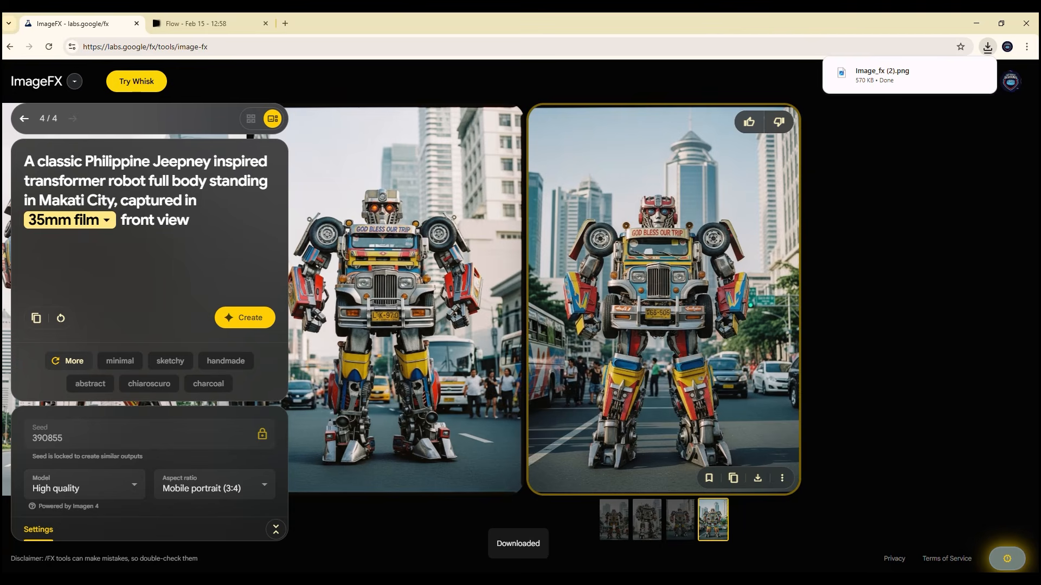
# Step: Switch to the Flow project and upload the downloaded robot image as the first frame, cropped to Portrait
pyautogui.click(197, 23)
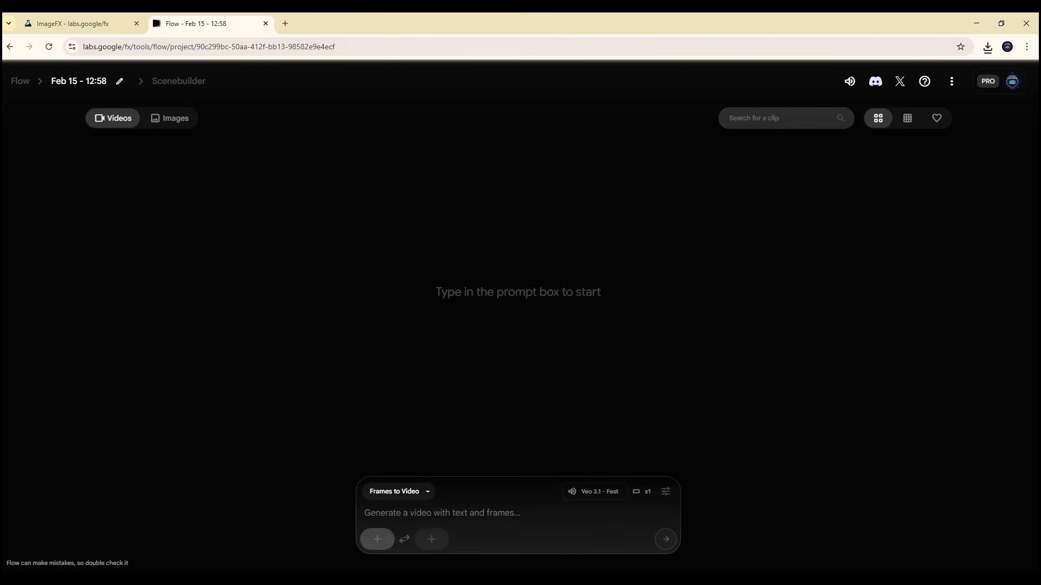
pyautogui.click(377, 539)
pyautogui.click(312, 260)
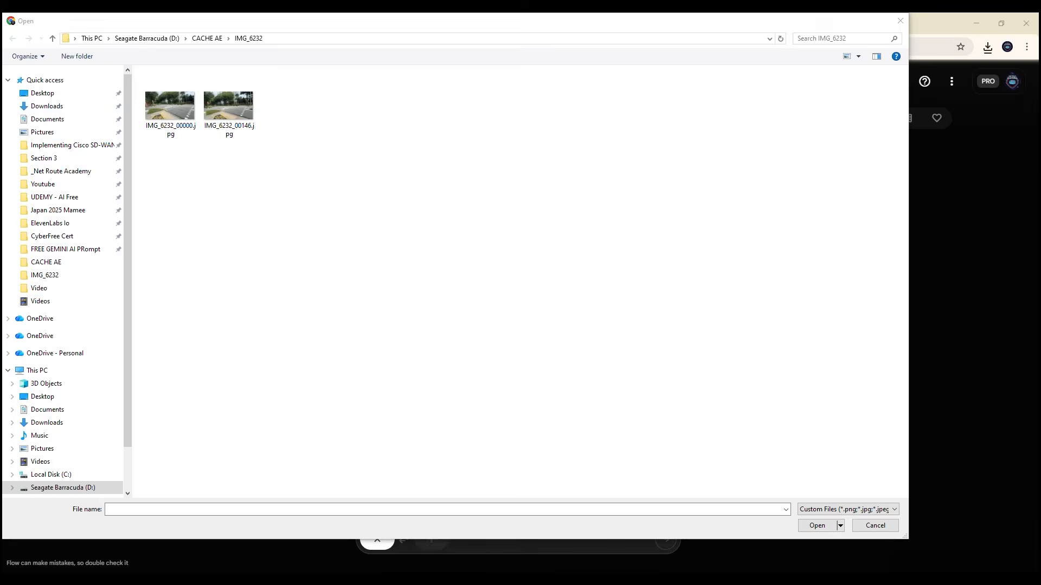
pyautogui.moveTo(310, 25); pyautogui.dragTo(0, 108)
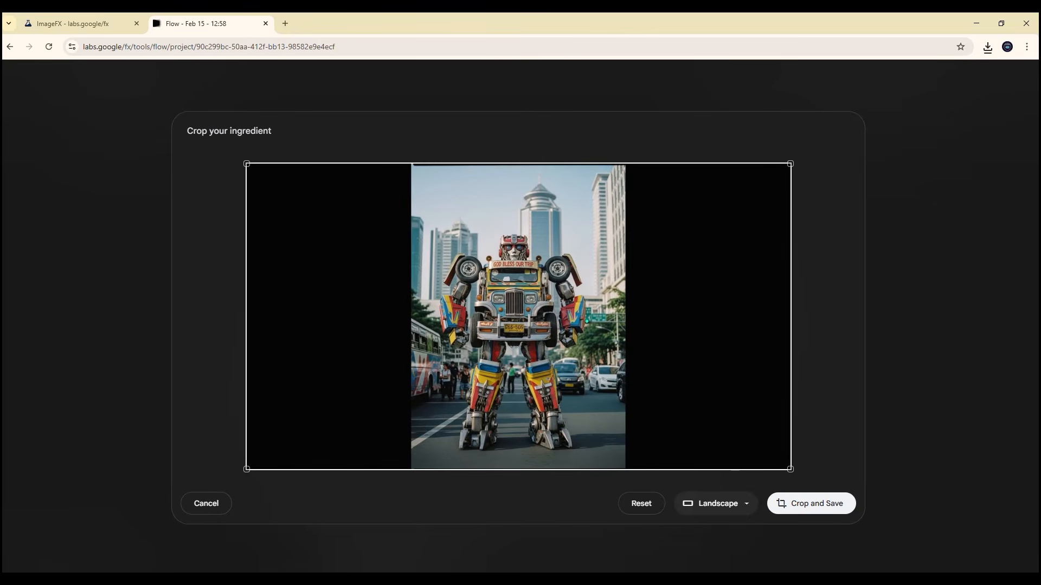
pyautogui.click(715, 504)
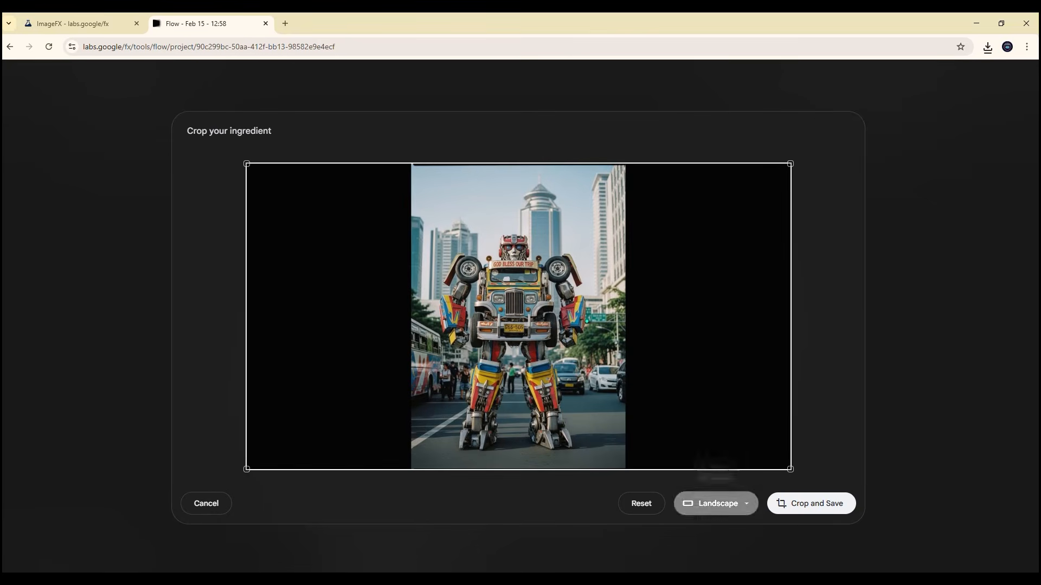
pyautogui.click(710, 446)
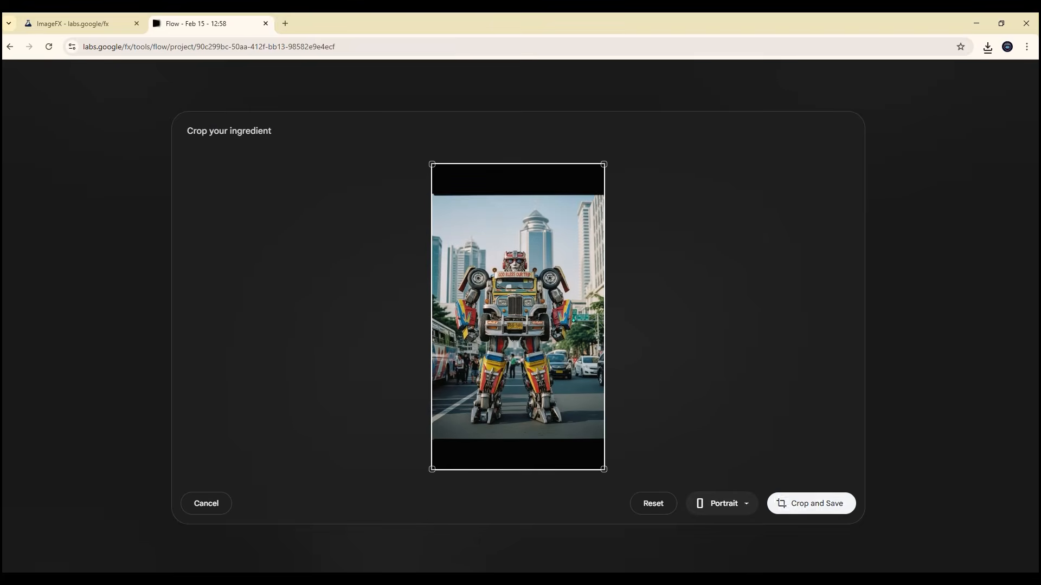
pyautogui.click(811, 504)
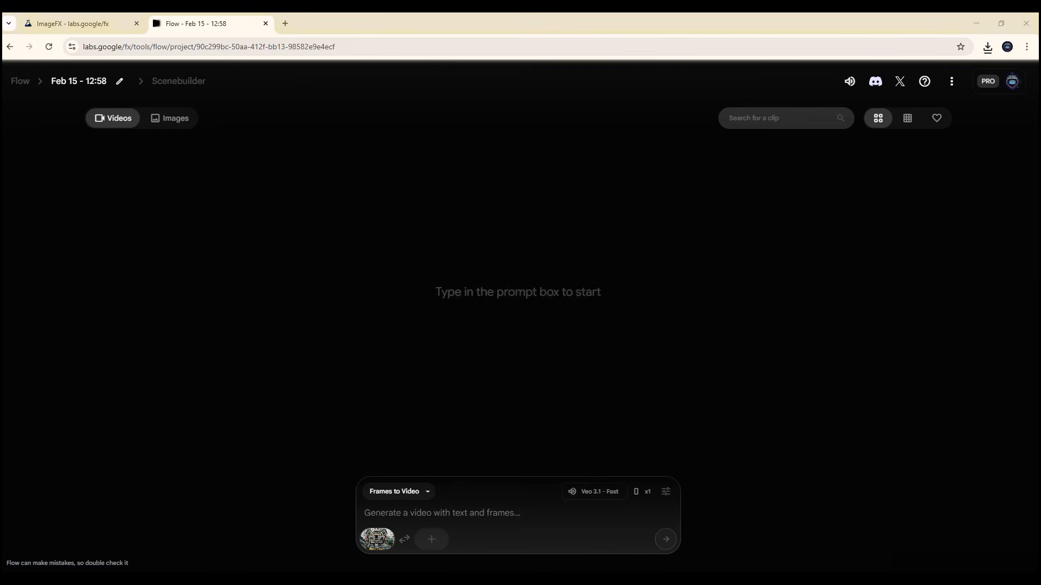
# Step: Add the downloaded jeepney image as the second frame with a portrait crop, and swap the first and last frames
pyautogui.click(432, 539)
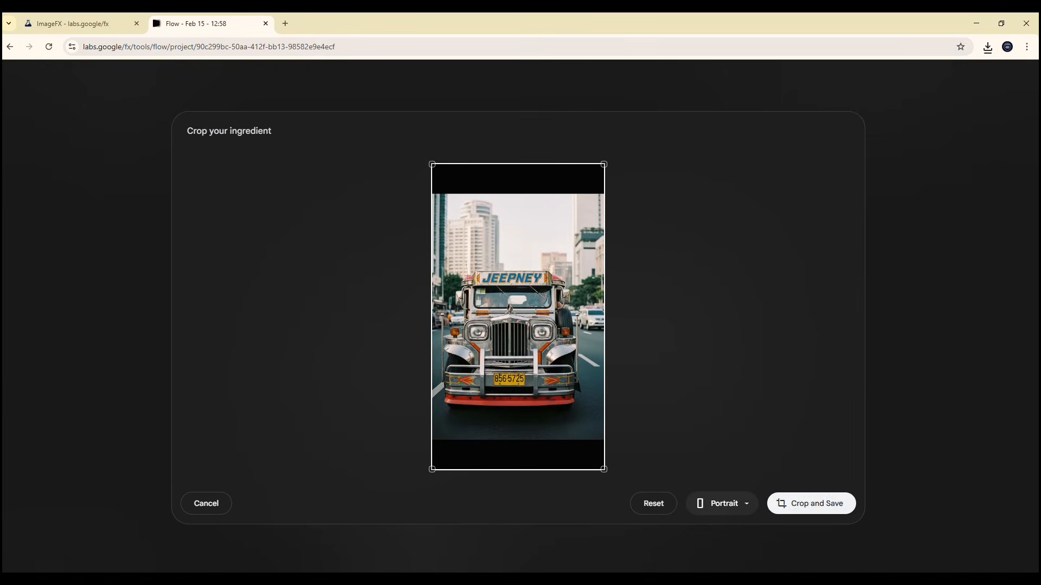
pyautogui.click(812, 503)
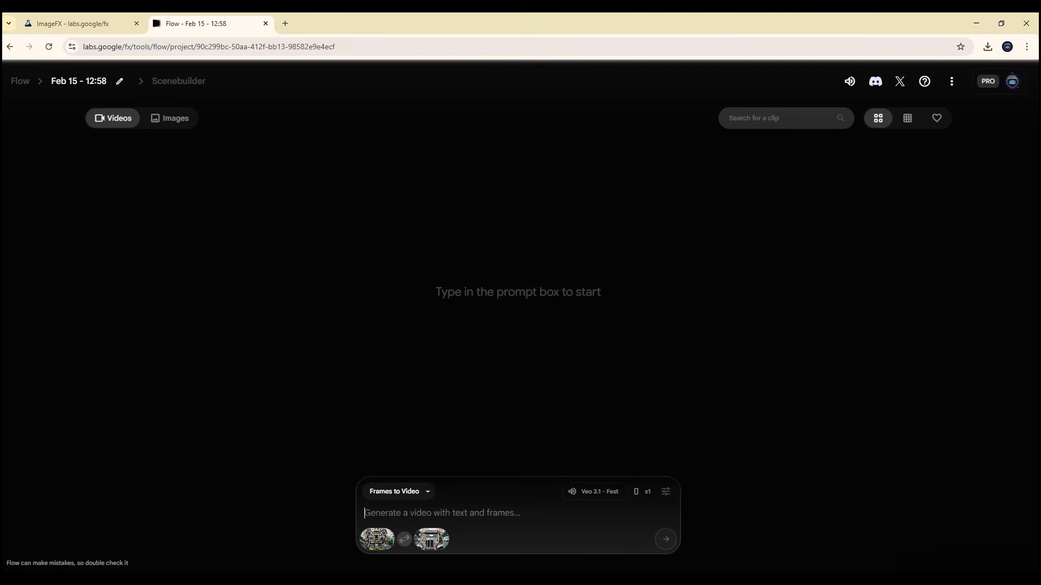
pyautogui.click(404, 539)
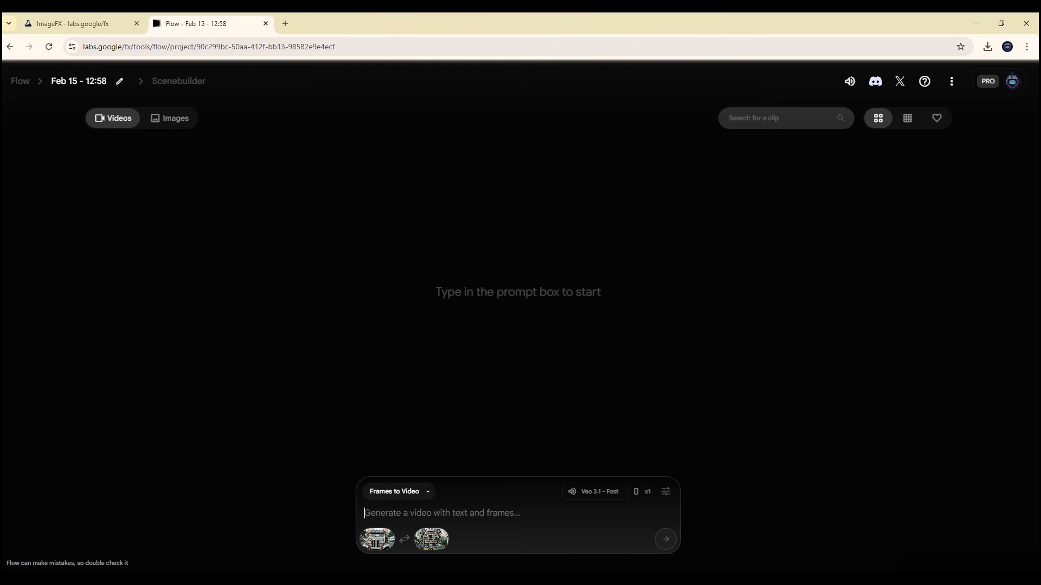
# Step: Paste the video prompt describing a cinematic, high-detail action shot of a traditional Philippine Jeepney transforming into a towering bipedal robot in cyberpunk Manila
pyautogui.write("A cinematic, high-detail action shot of a traditional Philippine Jeepney transforming into a towering bipedal robot. Intricate mechanical gears, hydraulics, and chrome pistons are visible beneath the colorful hand-painted 'pista' patterns. The robot retains the iconic 'stainless steel' horse hood ornament on its shoulder. Cyberpunk Manila background at night with neon lights and rain. Hyper-realistic, 8k, Unreal Engine 5 render, Transformers-style metal textures, volumetric lighting.")
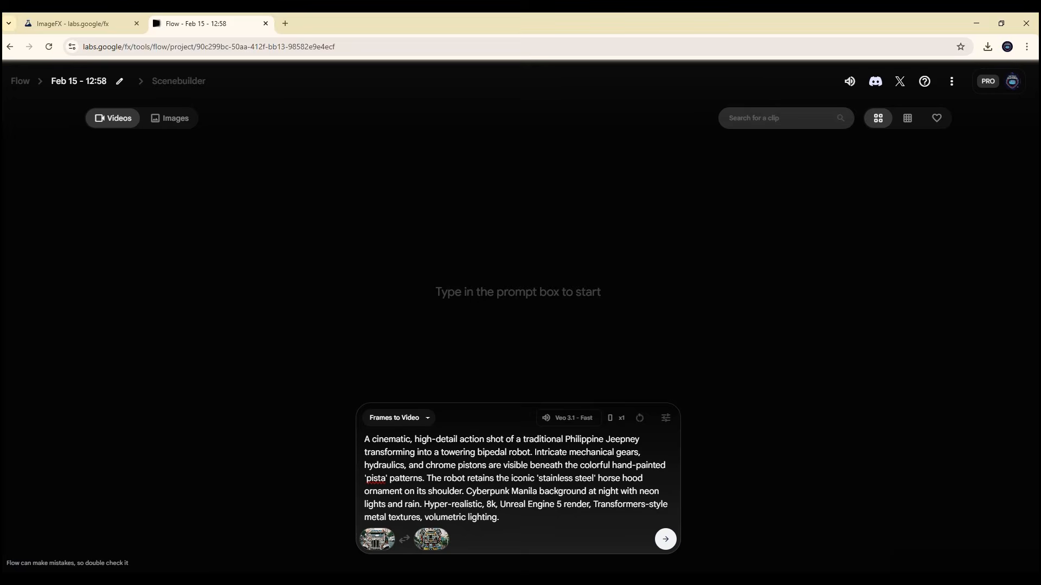
# Step: Set the video model to Veo 3.1 - Fast with 1 output per prompt, and generate the transformation video
pyautogui.click(665, 418)
pyautogui.click(665, 418)
pyautogui.click(666, 418)
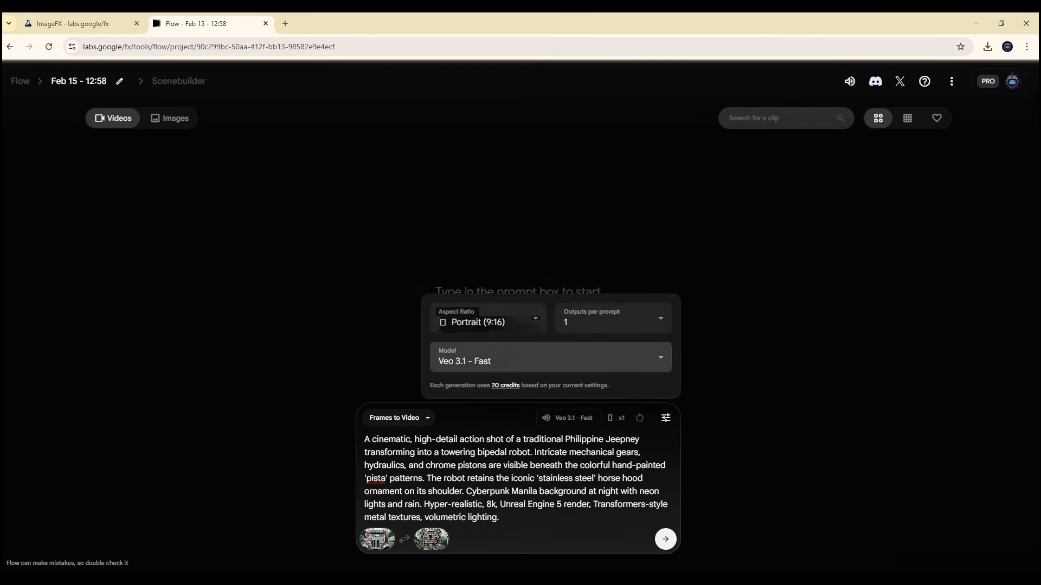
pyautogui.click(550, 358)
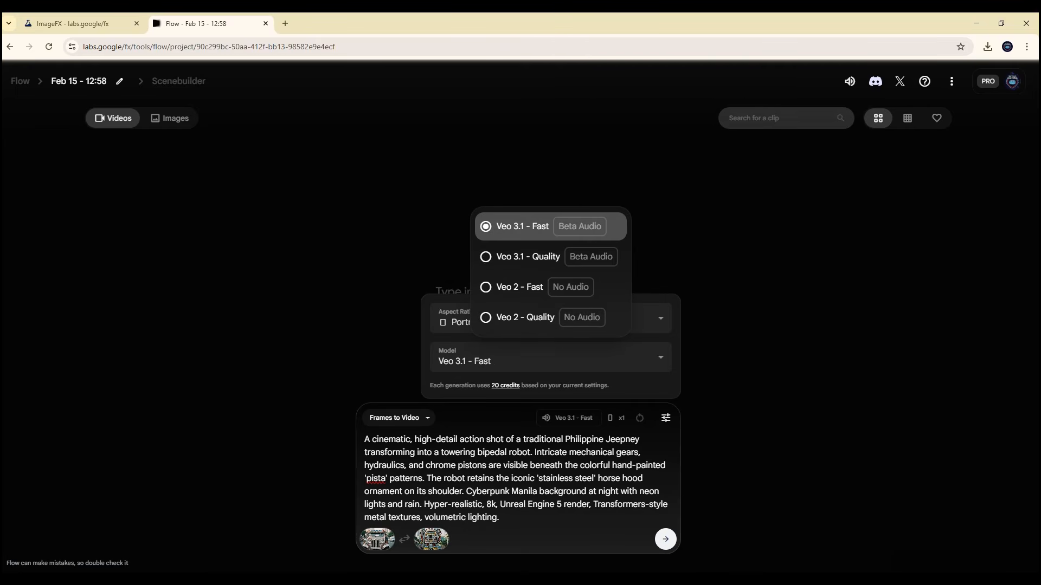
pyautogui.click(551, 227)
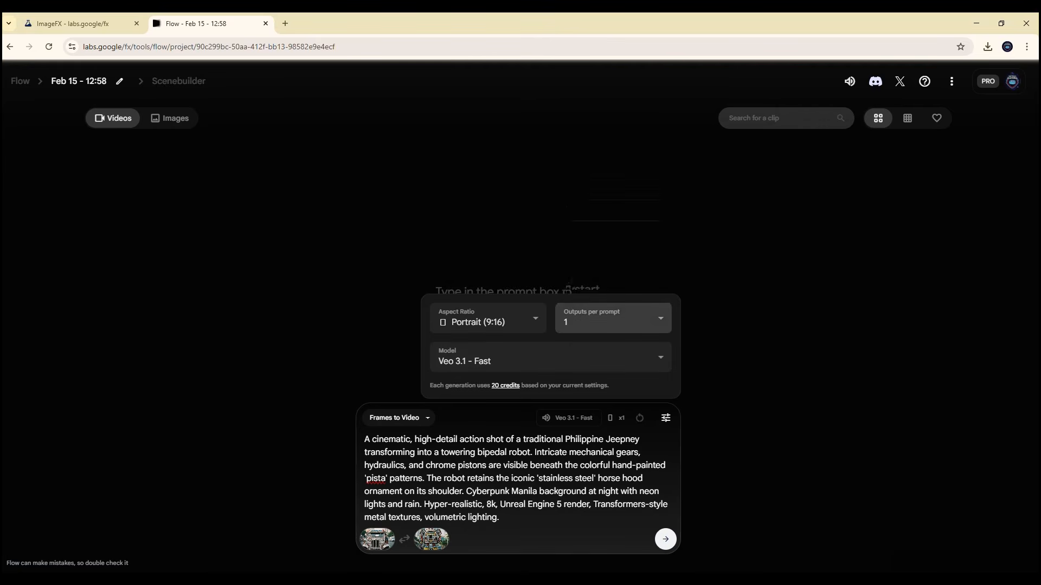
pyautogui.click(612, 322)
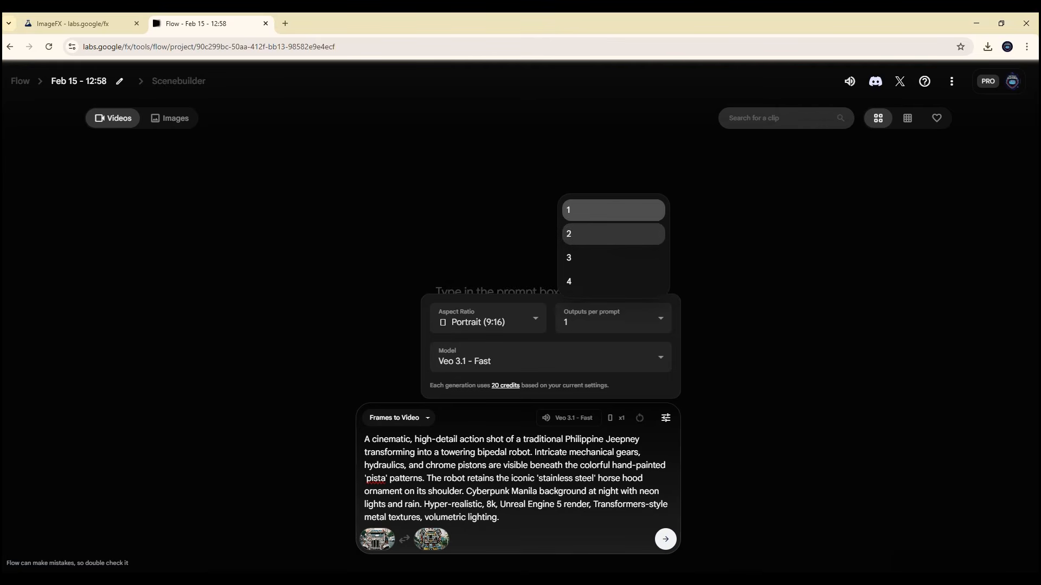
pyautogui.click(613, 210)
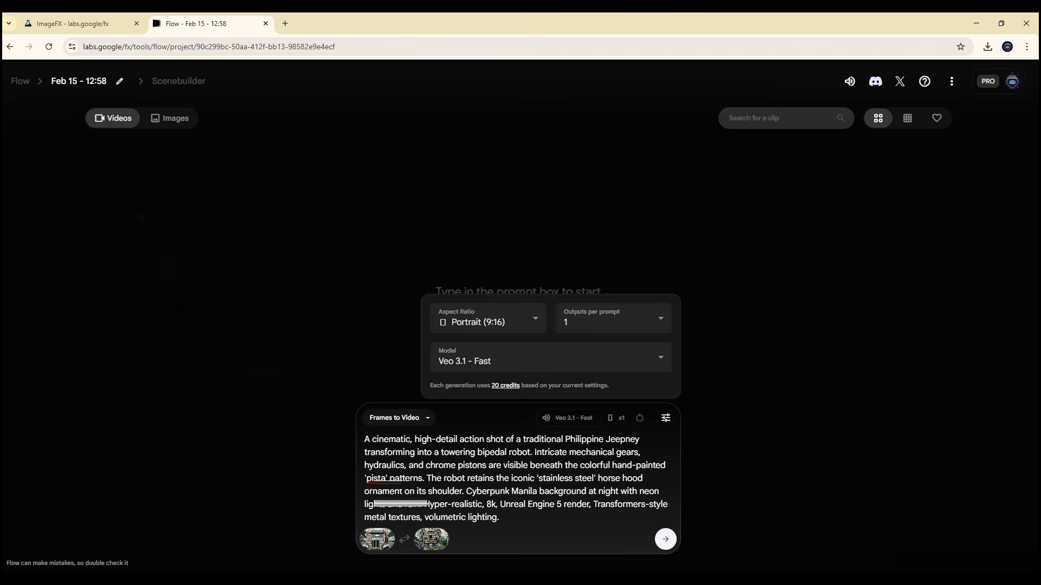
pyautogui.press('Return')
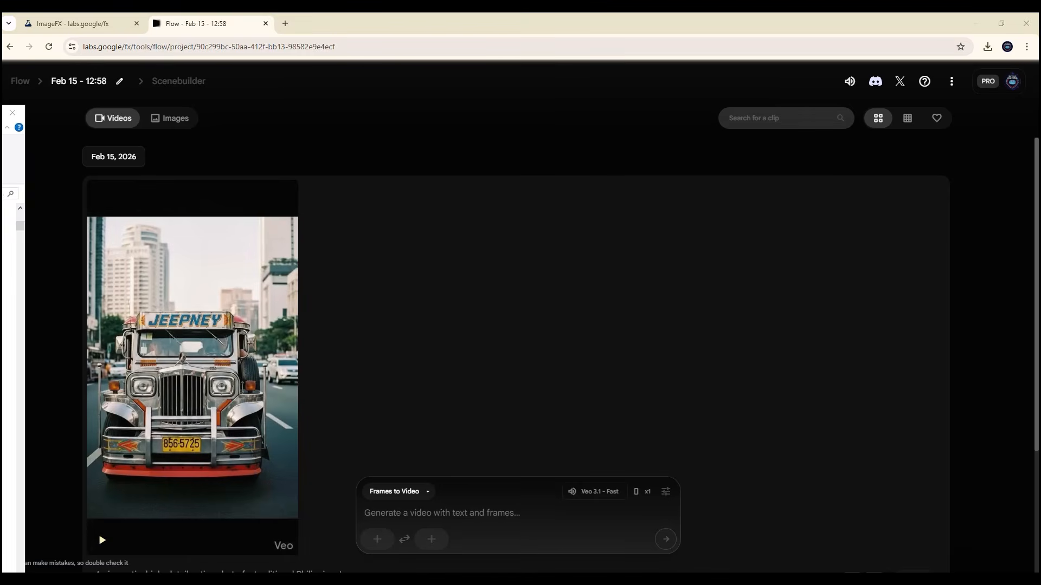
# Step: Play the generated jeepney transformation clip to review it
pyautogui.scroll(-5, 9, 380)
pyautogui.moveTo(193, 367)
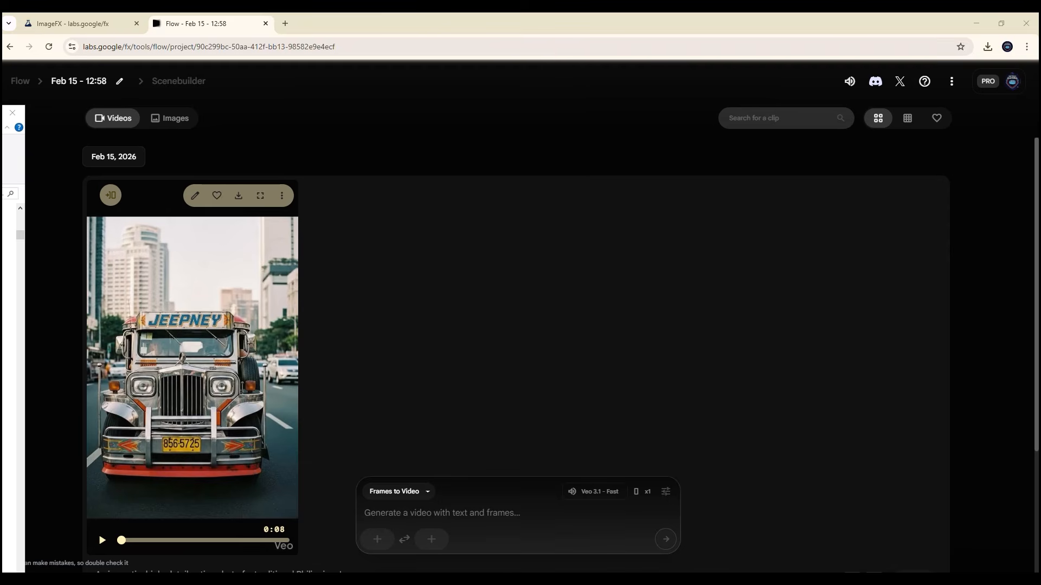
pyautogui.click(102, 541)
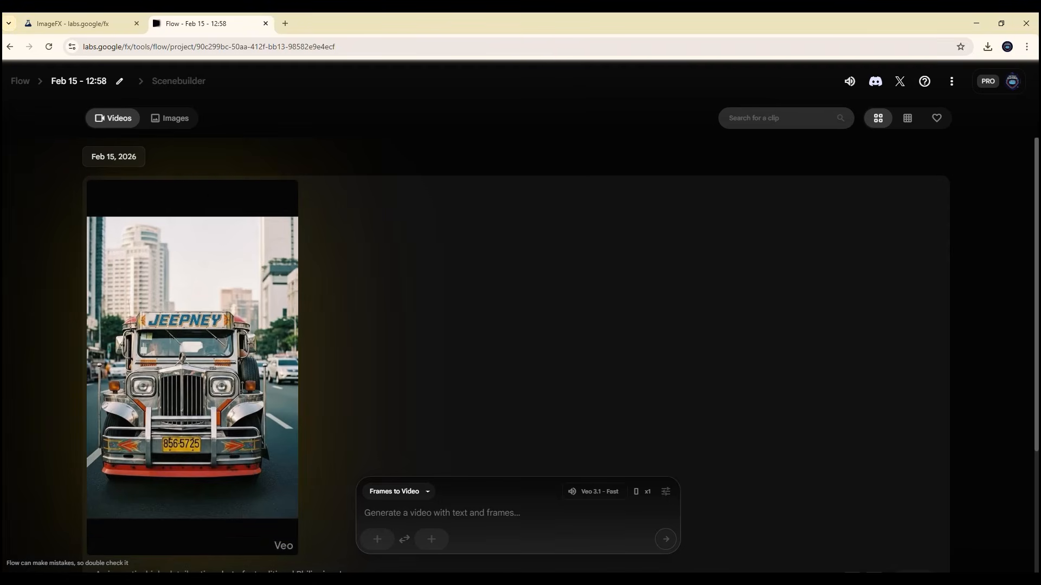